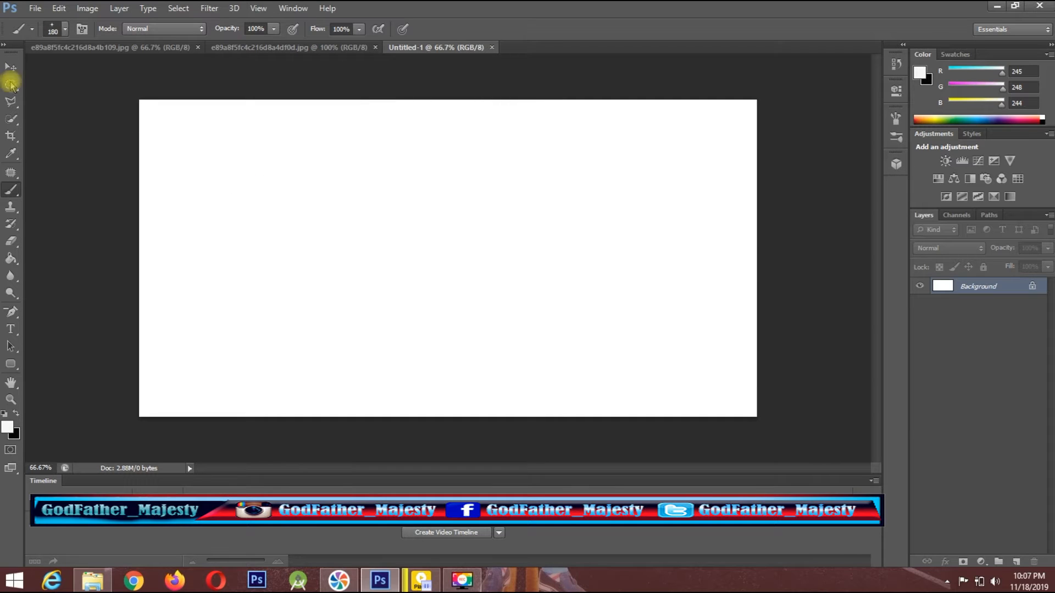
Add a new layer, make black the foreground colour, and draw a tall, narrow elliptical selection near the middle of the canvas.
left_click(11, 85)
key("x")
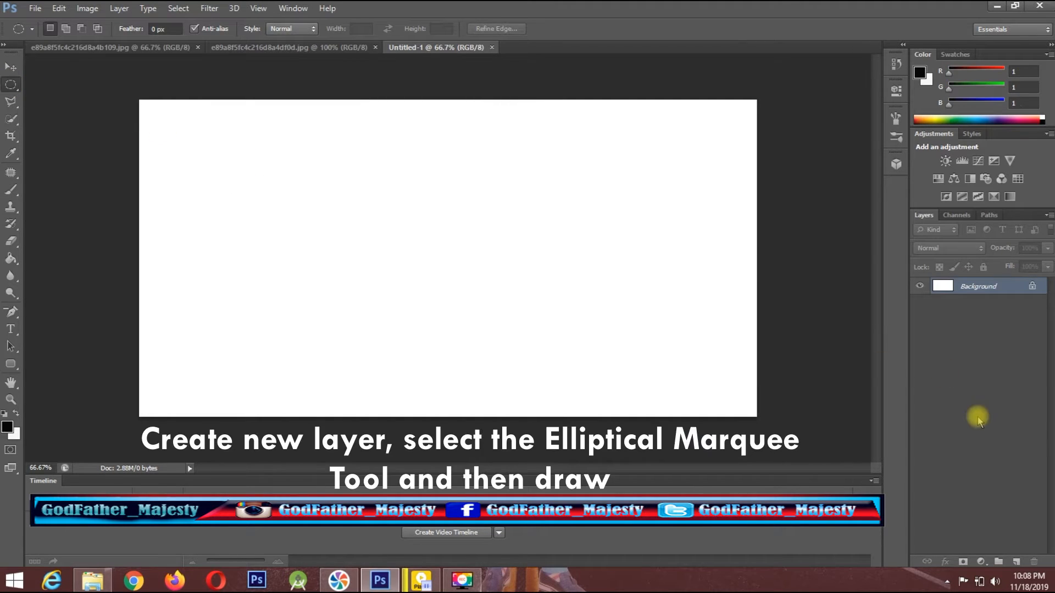
left_click(1015, 562)
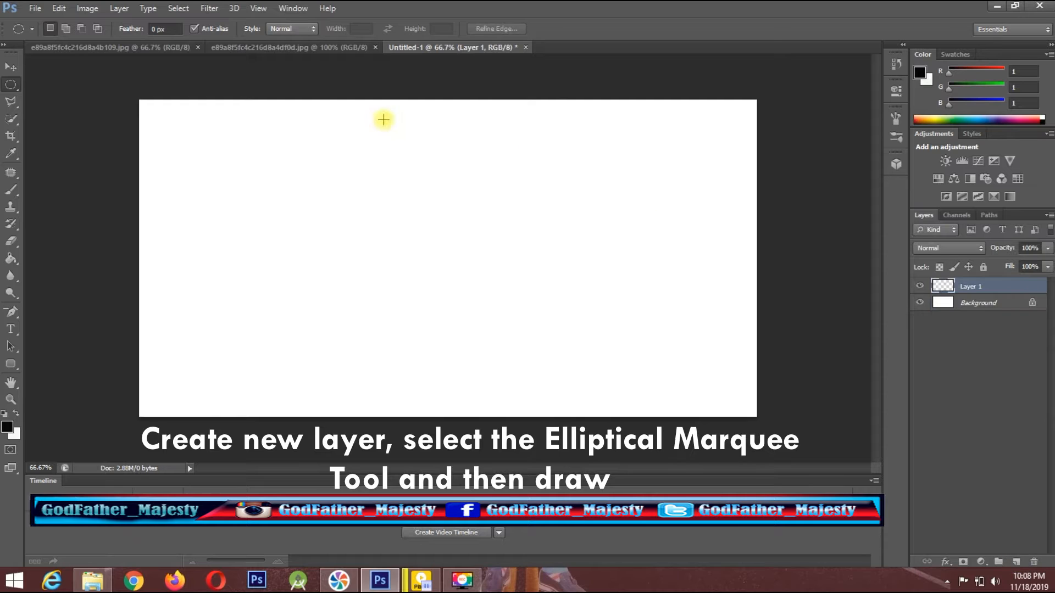
left_click_drag(422, 182, 435, 316)
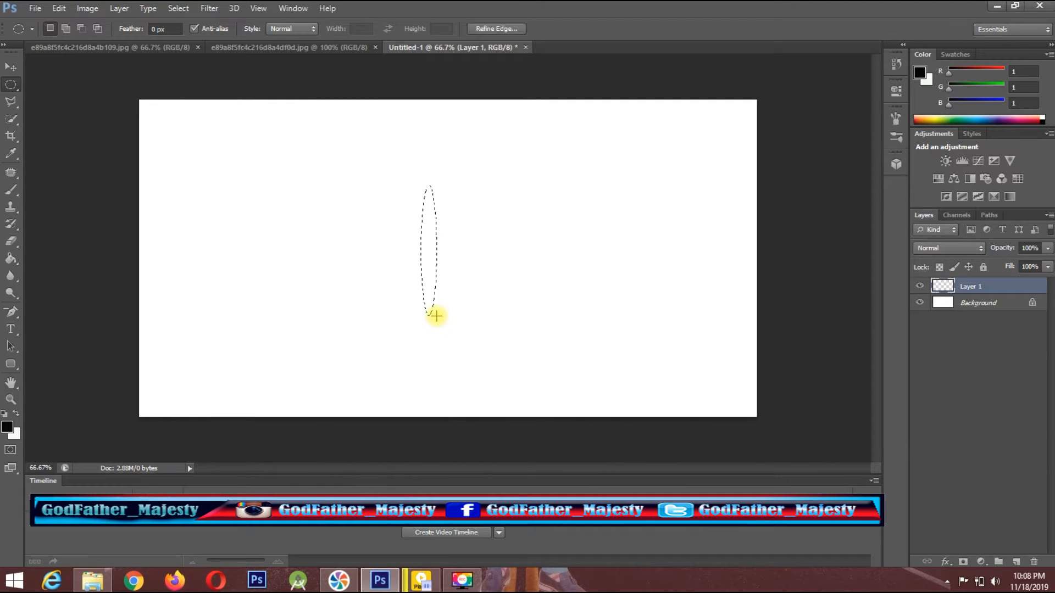
Fill the elliptical selection with the foreground colour at Normal mode and deselect it.
right_click(427, 269)
left_click(479, 456)
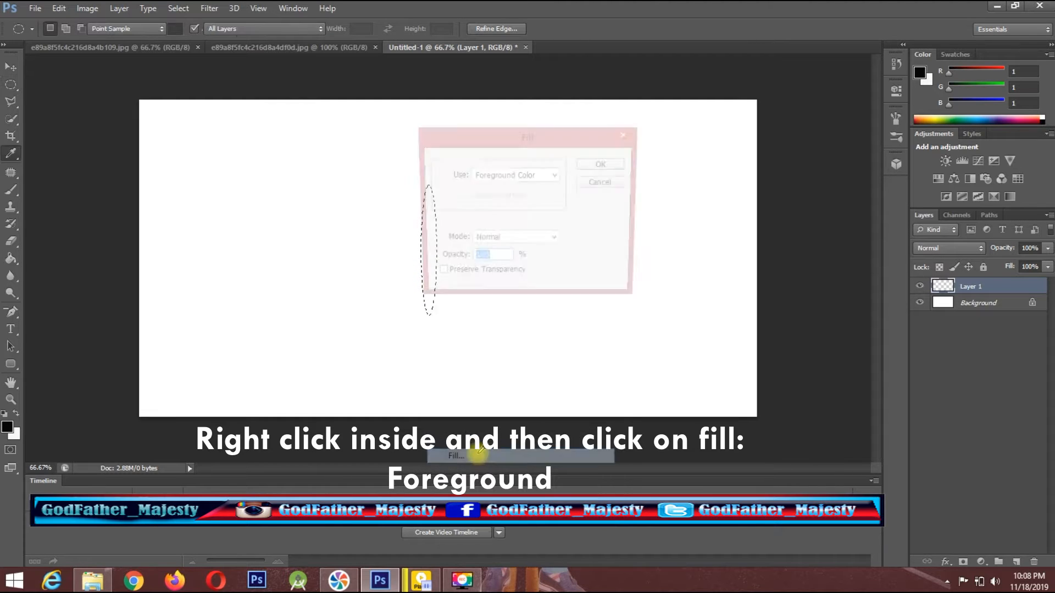
left_click(604, 164)
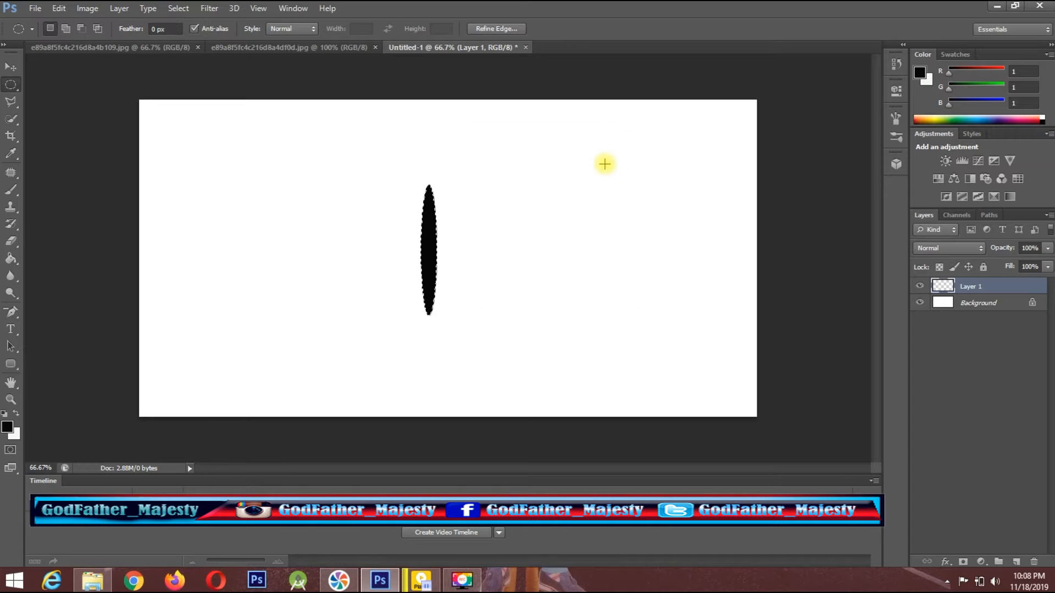
key("ctrl+d")
Apply a Motion Blur to the black ellipse with an angle of 90° and a distance of 284 pixels.
left_click(208, 8)
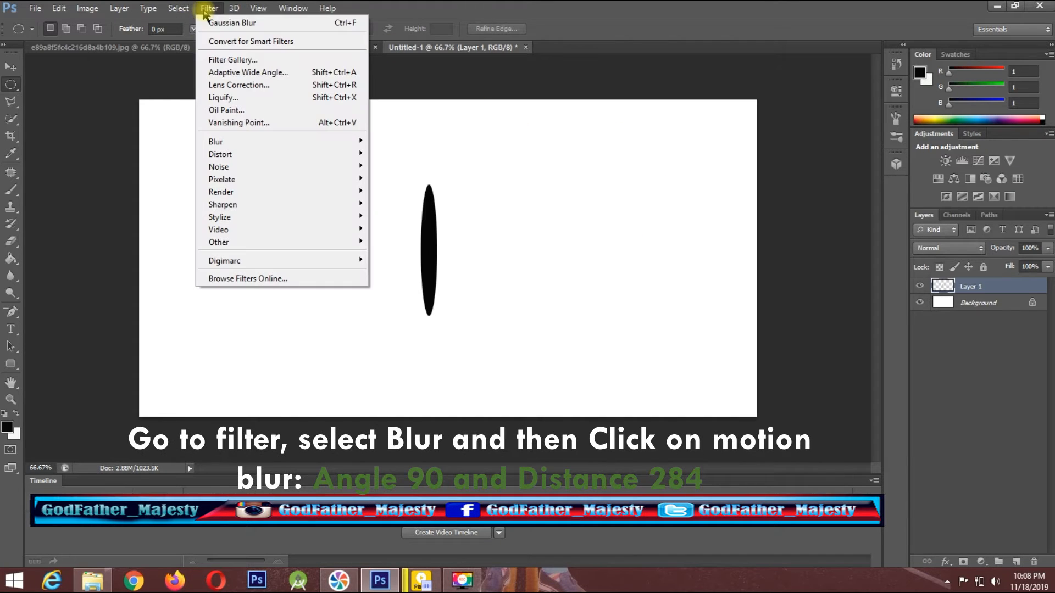
mouse_move(288, 145)
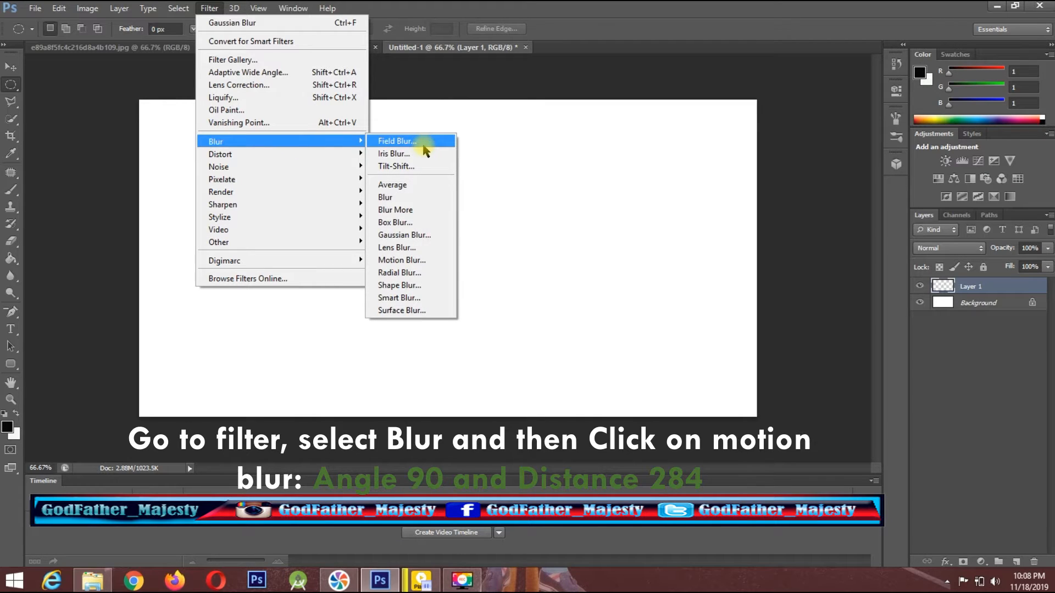
left_click(418, 261)
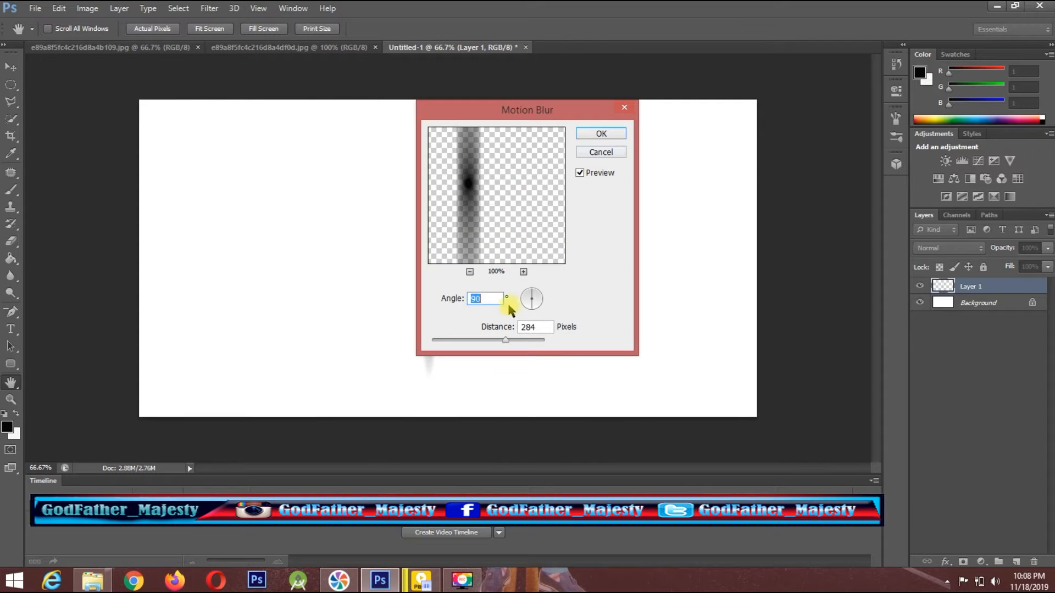
left_click(480, 299)
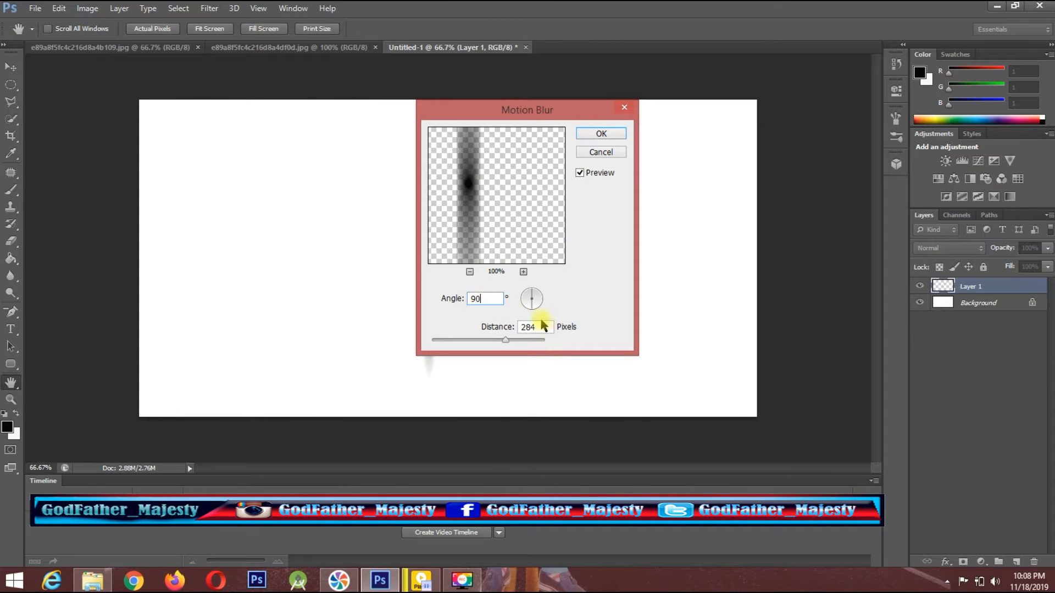
key("Tab")
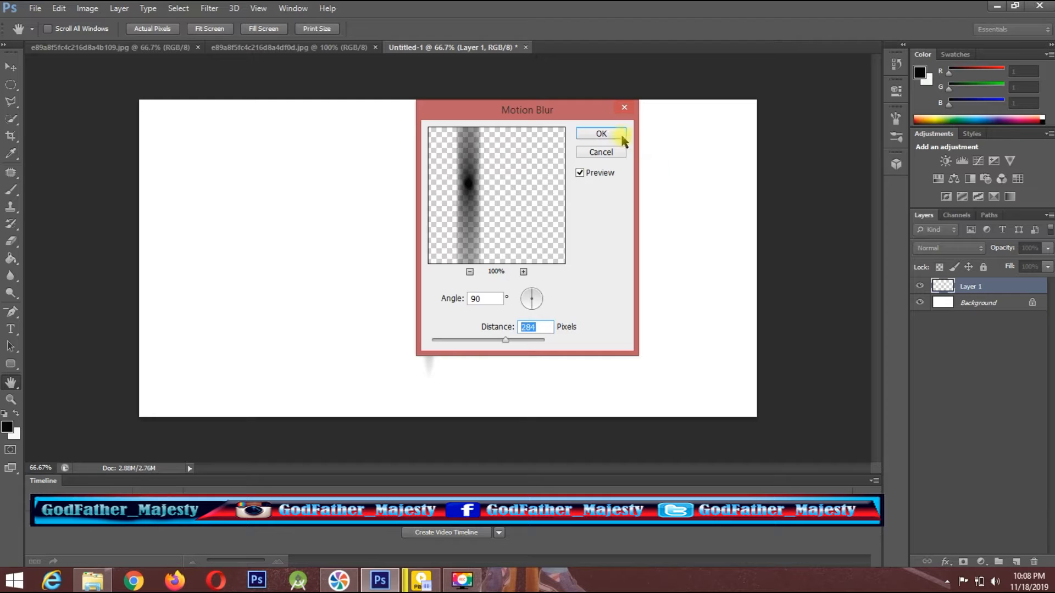
left_click(601, 134)
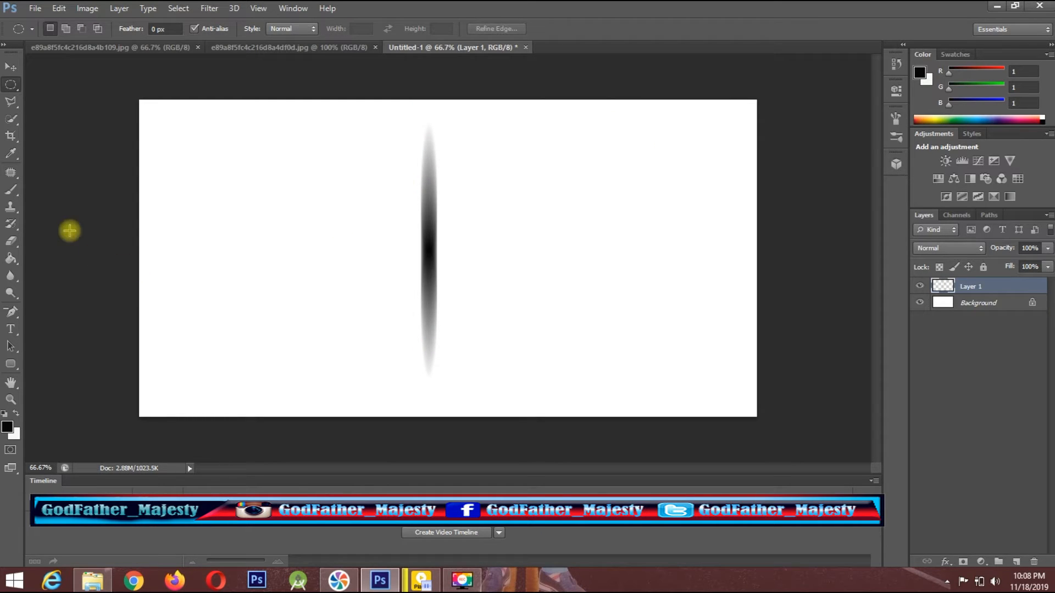
Move the blurred ellipse with the Move tool to the centre of the canvas.
left_click(12, 66)
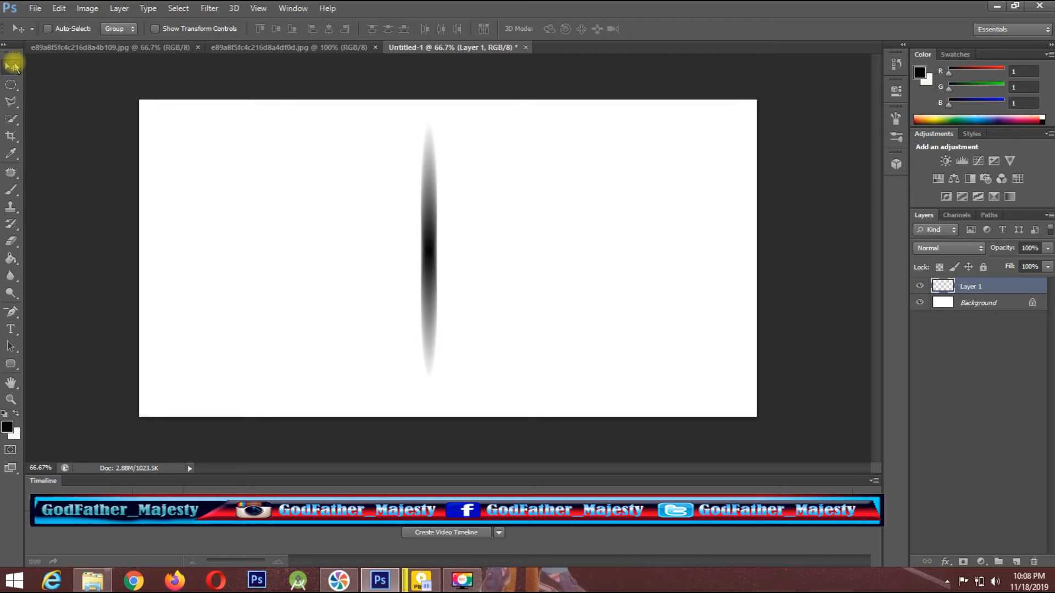
key("Right")
key("Right")
key("Right")
key("Right")
key("Right")
key("Right")
key("Right")
key("Right")
key("Right")
key("Right")
key("Right")
key("Right")
key("Right")
key("Right")
key("Right")
key("Right")
key("Right")
key("Right")
key("Right")
key("Right")
key("Right")
key("Right")
key("Right")
key("Right")
key("Right")
key("Right")
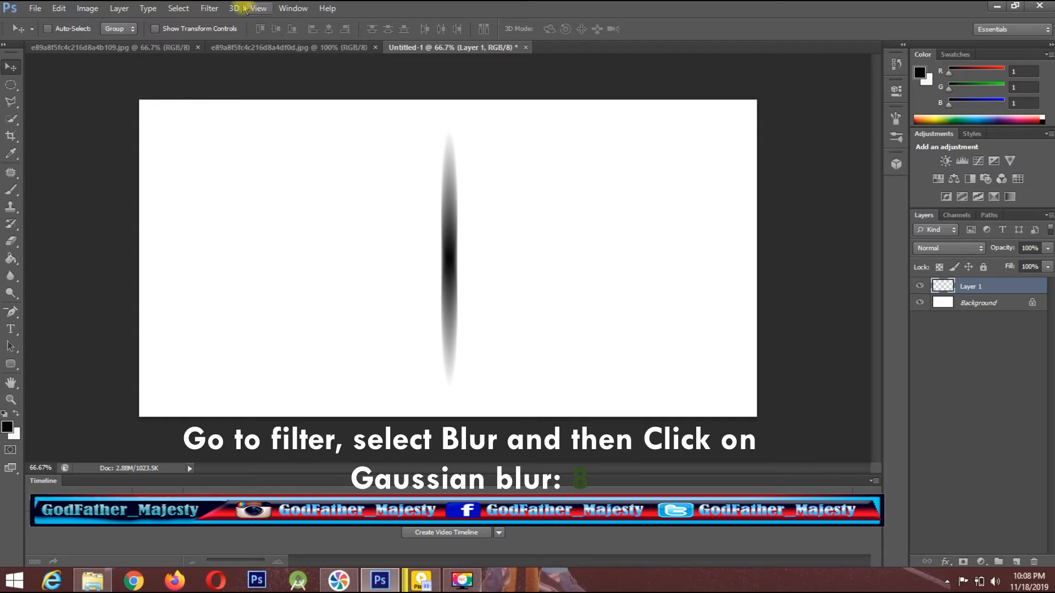
Apply a Gaussian Blur with a radius of 8.0 pixels to the centred ellipse.
left_click(211, 9)
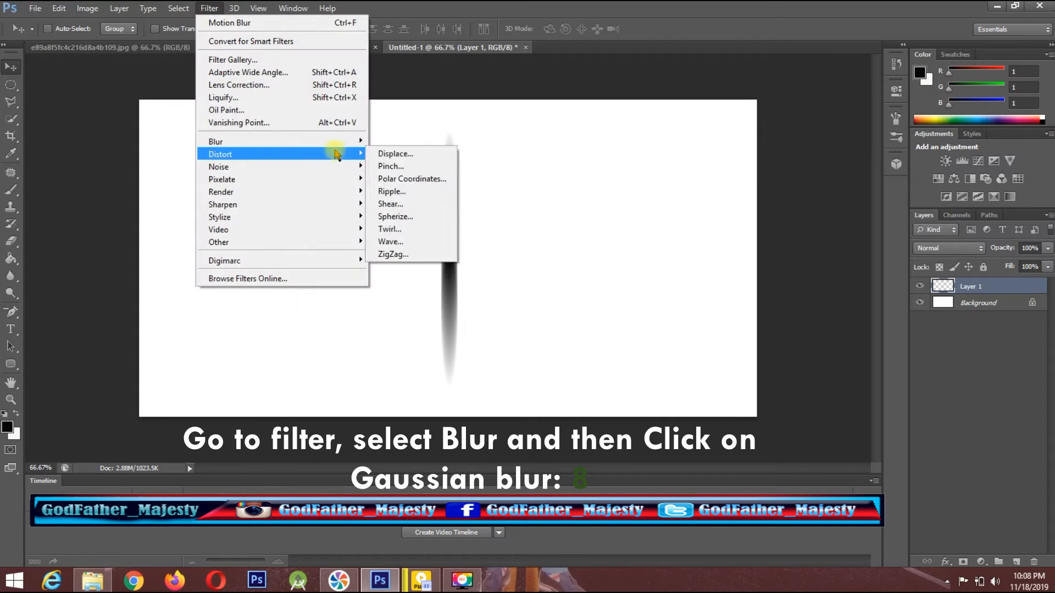
mouse_move(349, 141)
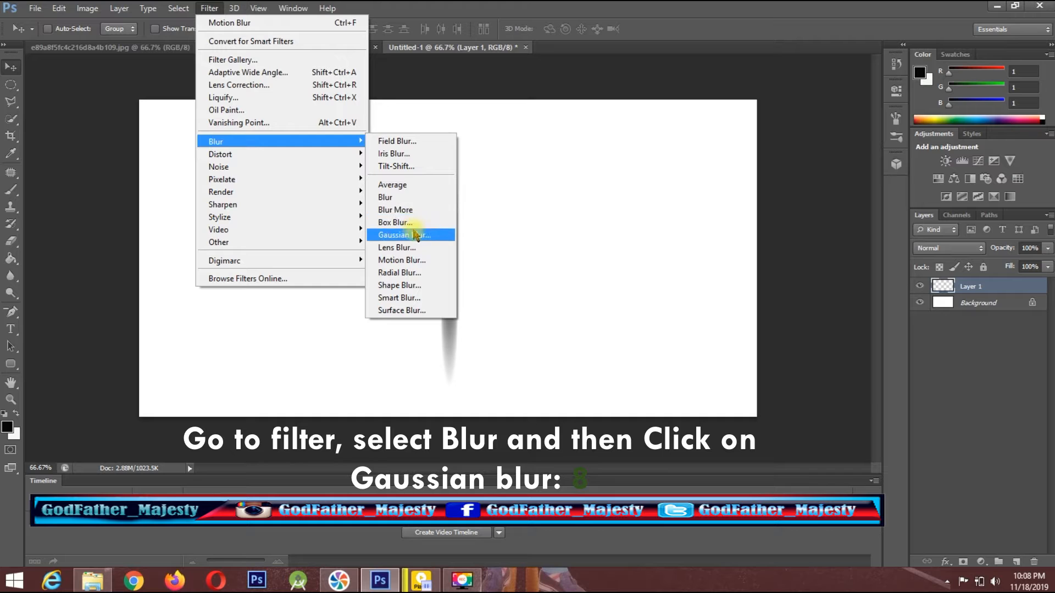
left_click(416, 235)
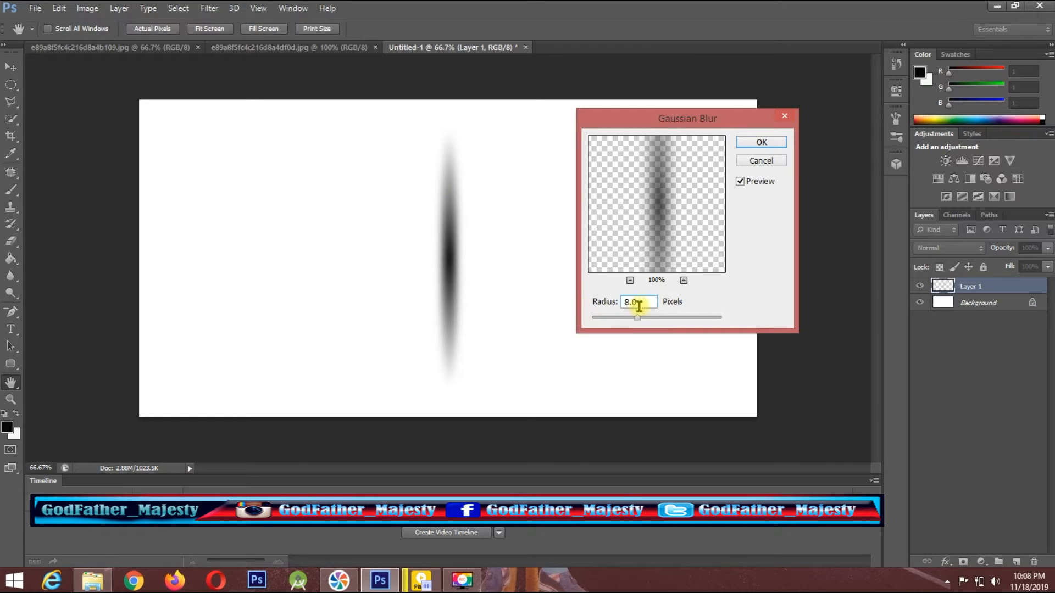
left_click_drag(639, 306, 618, 304)
left_click(752, 145)
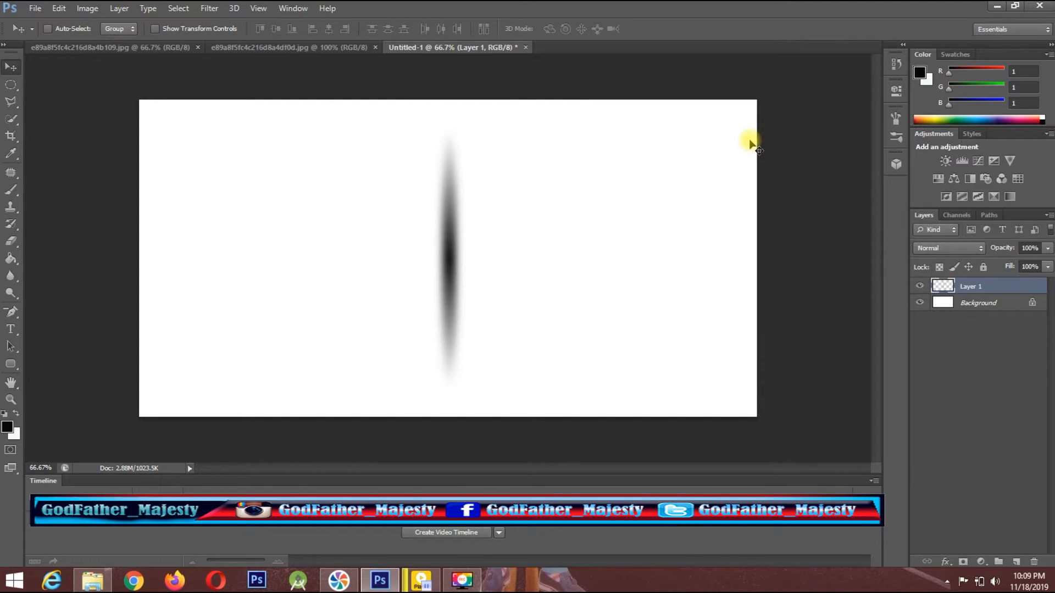
Duplicate the ellipse layer and rotate the copy 90° clockwise to form a cross.
key("ctrl+j")
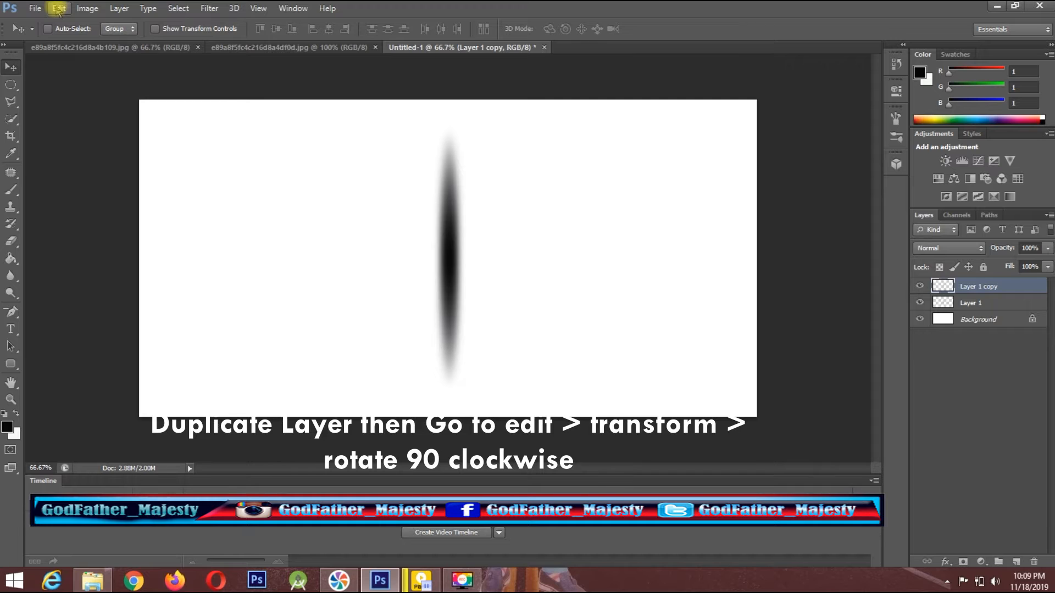
left_click(59, 9)
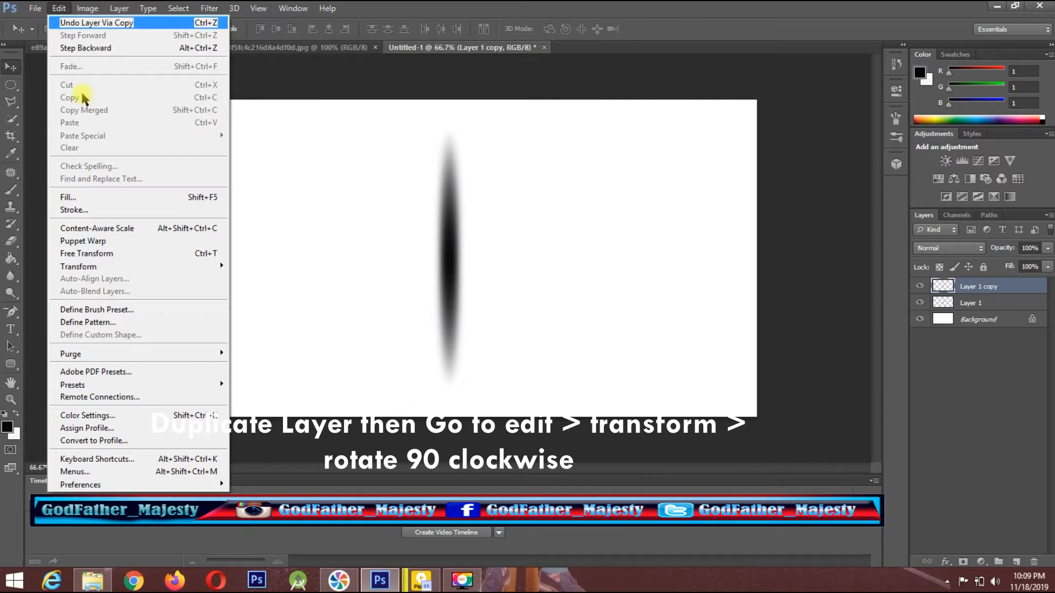
mouse_move(155, 266)
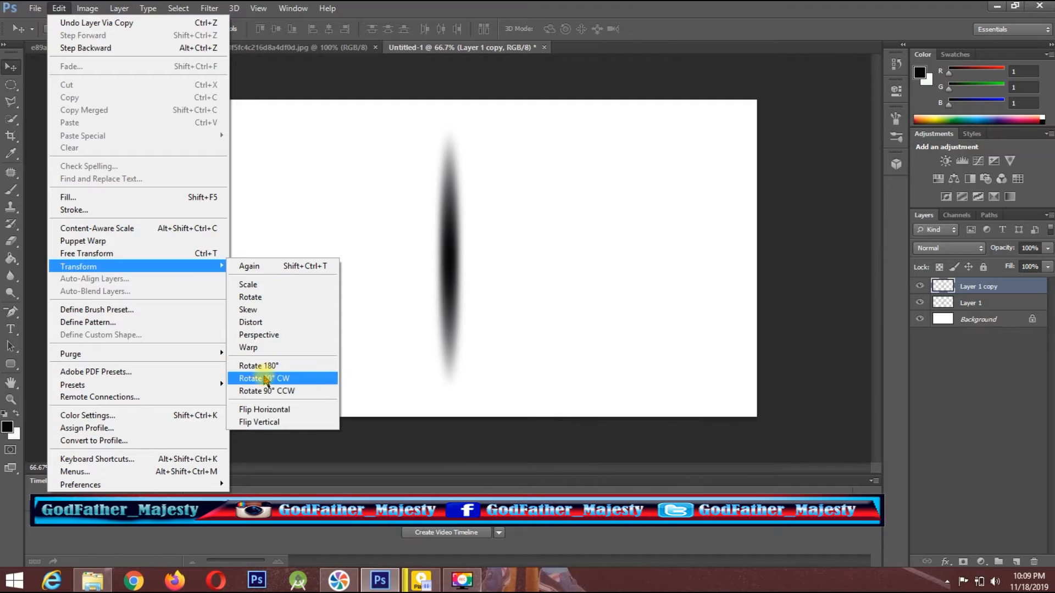
left_click(266, 379)
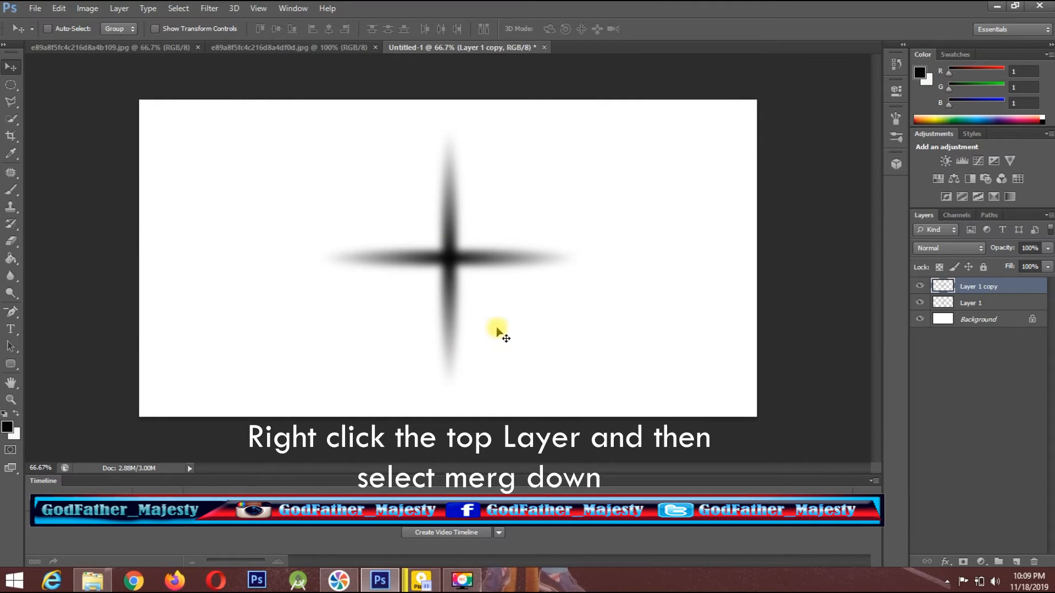
Merge the rotated copy down into the layer below and duplicate the merged cross layer.
right_click(989, 286)
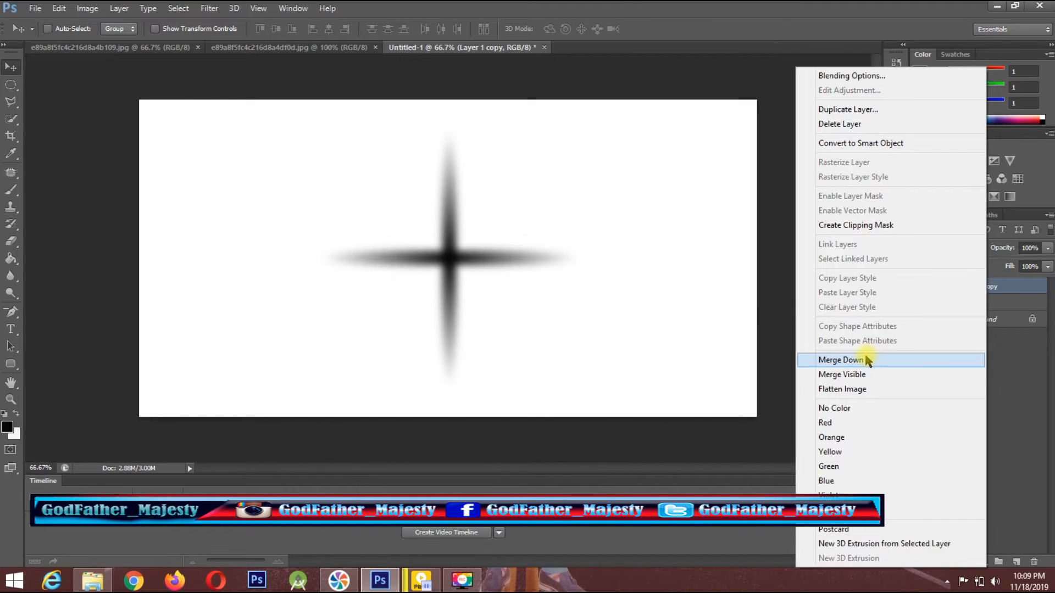
left_click(865, 360)
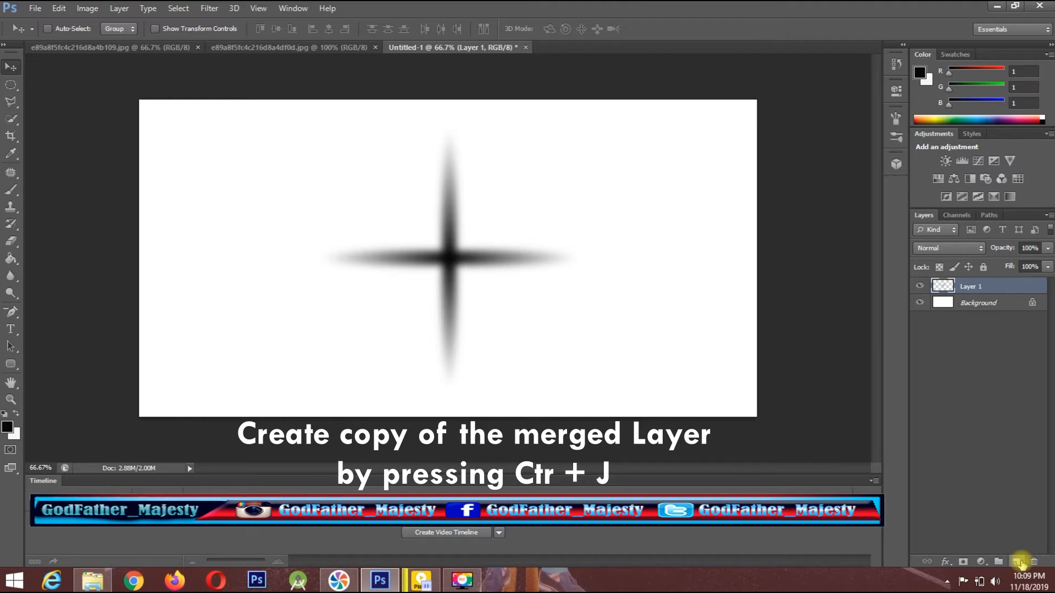
key("ctrl+j")
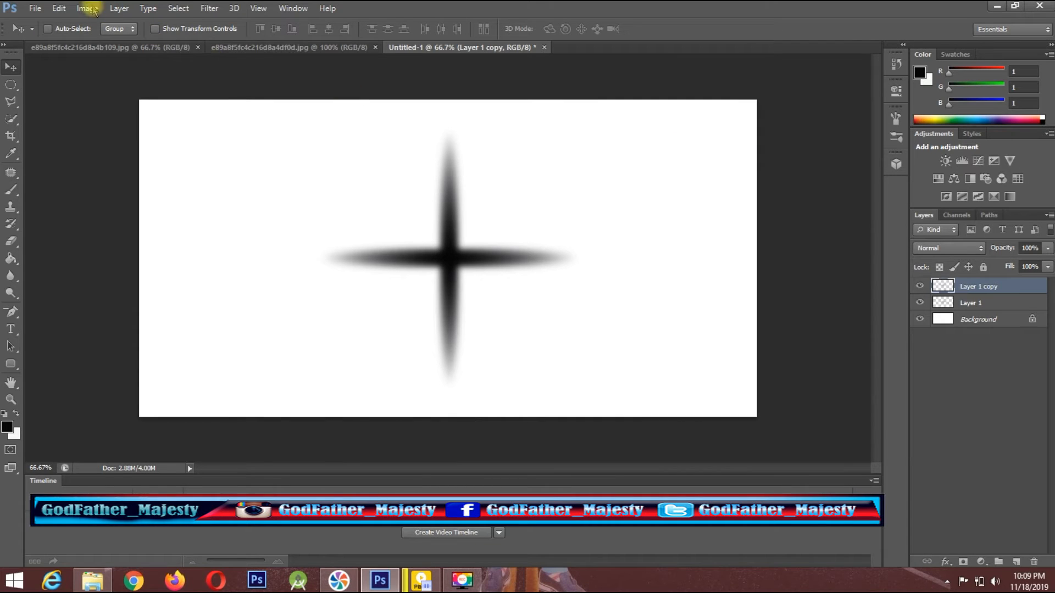
Free-transform the duplicated cross to about 65% size, rotated about 43° and centred on the original, to form an eight-pointed star.
left_click(70, 9)
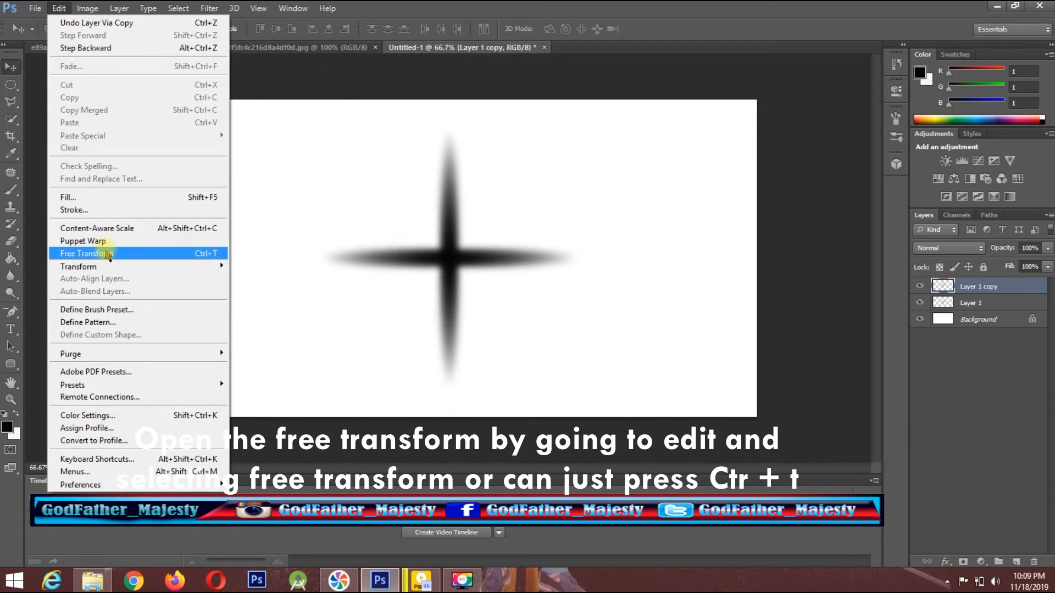
left_click(482, 183)
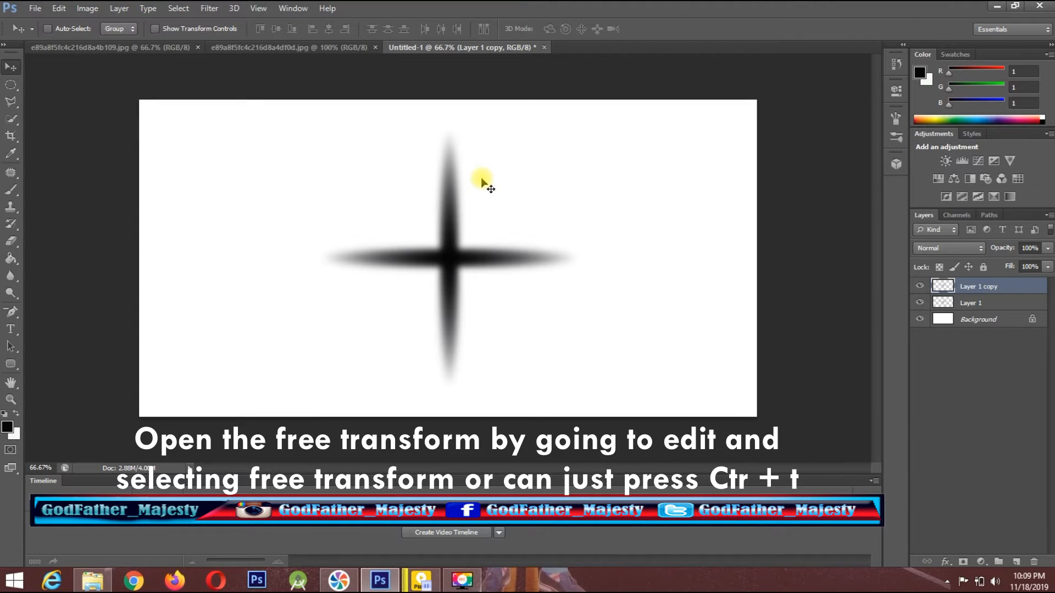
key("ctrl+t")
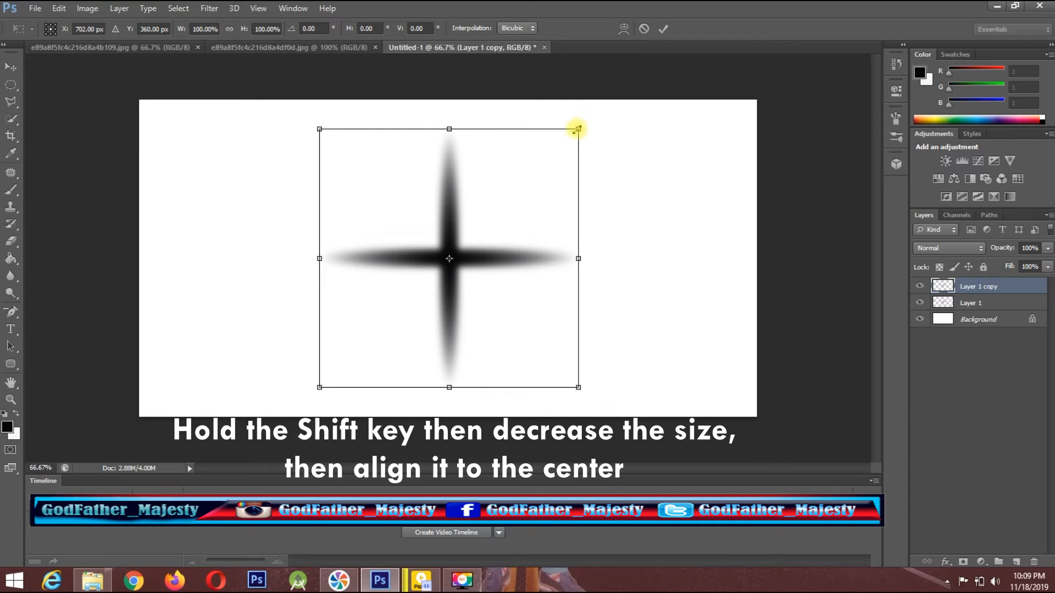
left_click_drag(578, 130, 528, 181)
left_click_drag(431, 260, 458, 233)
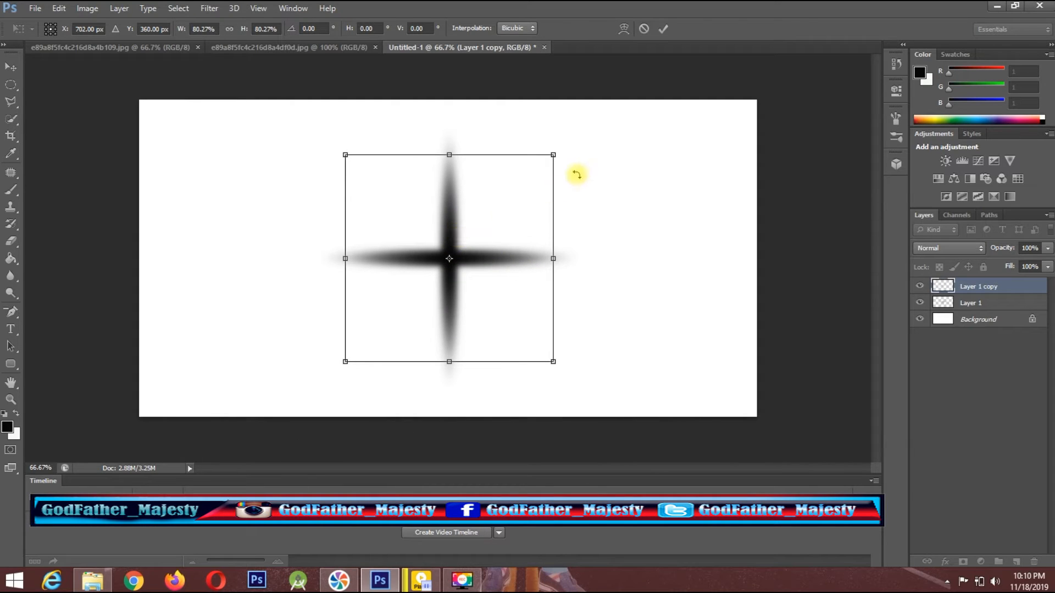
left_click_drag(574, 147, 663, 258)
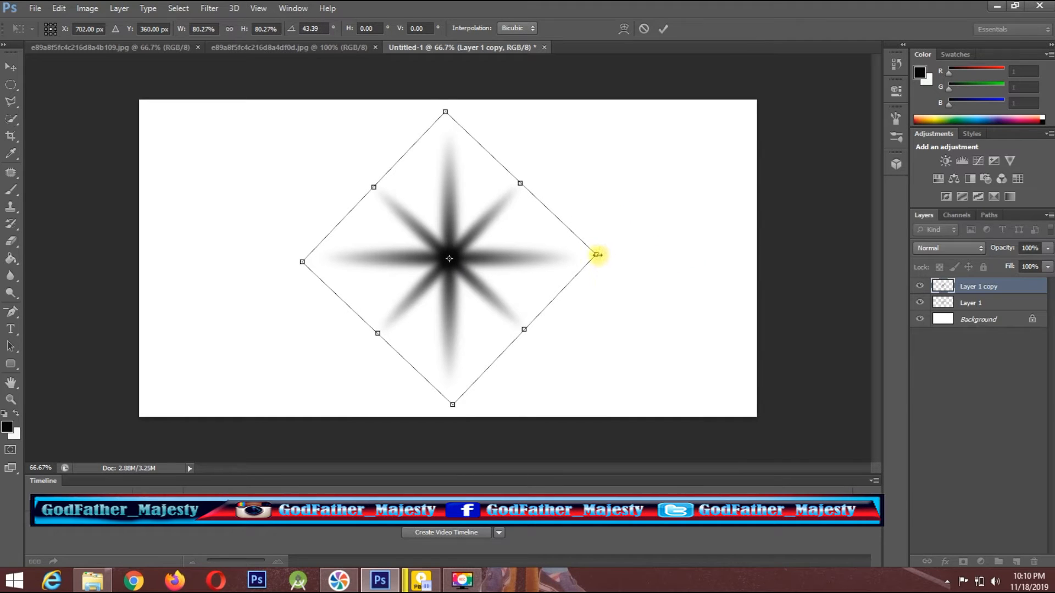
left_click_drag(596, 255, 526, 269)
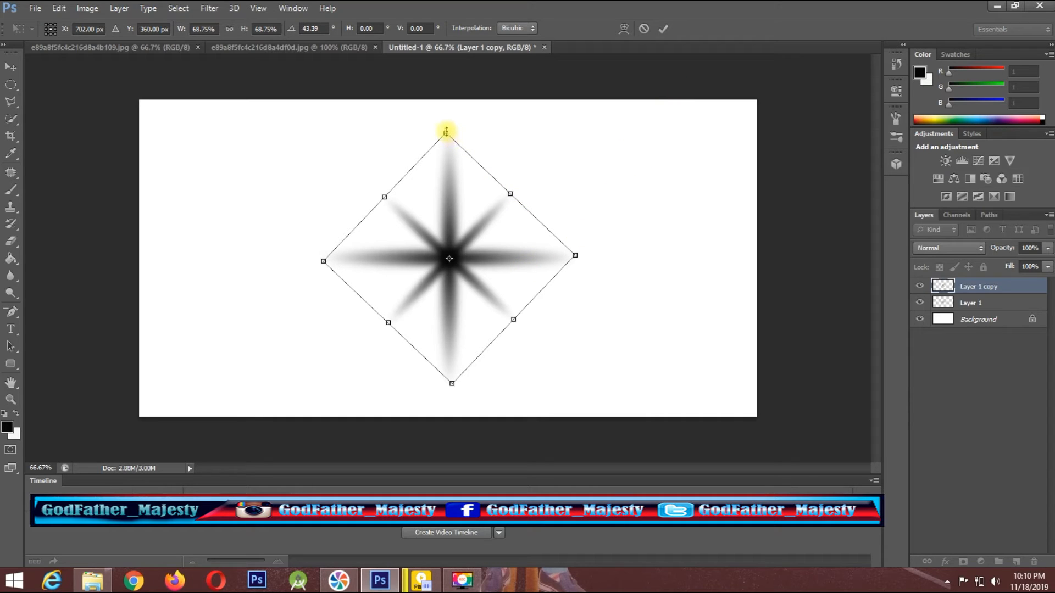
left_click_drag(447, 132, 446, 147)
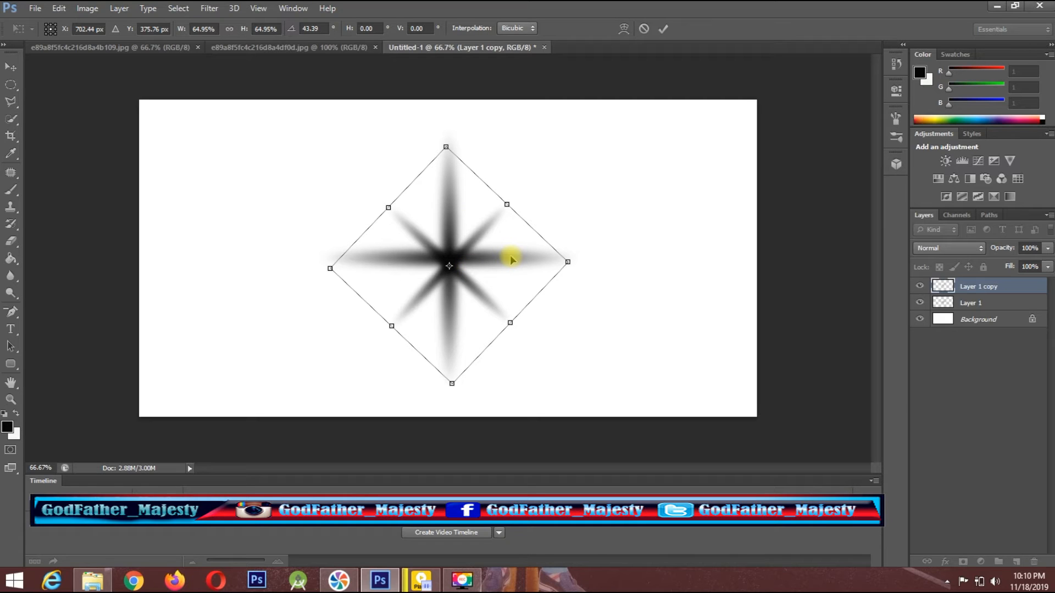
left_click_drag(511, 260, 511, 253)
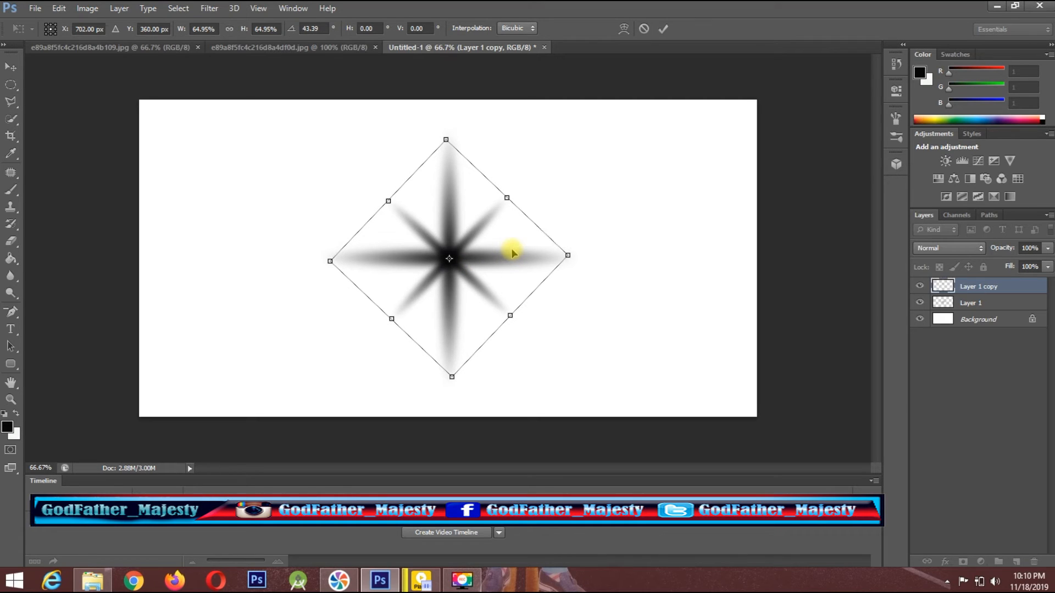
left_click(662, 30)
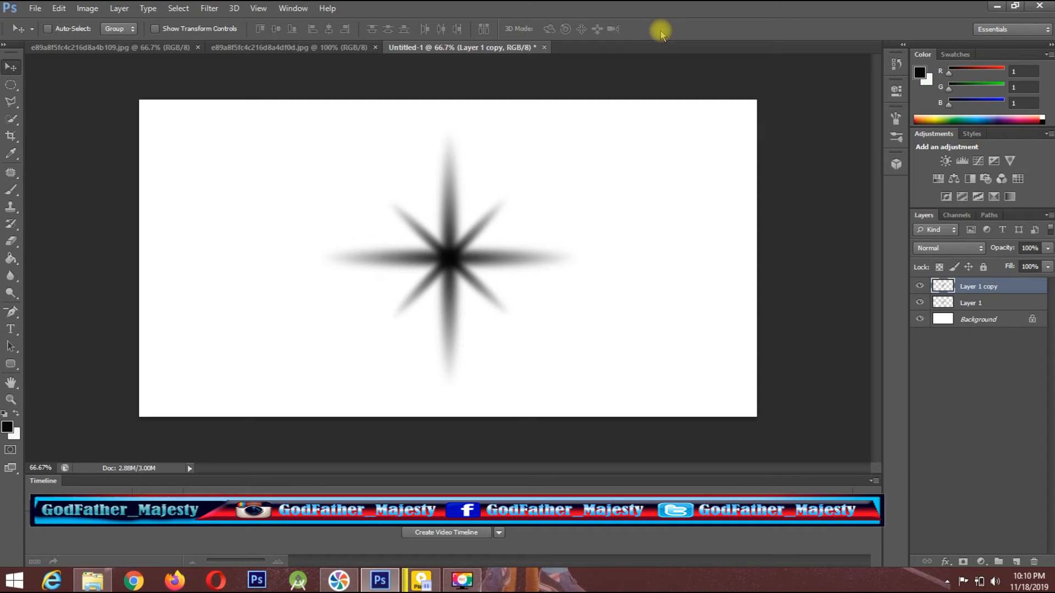
Add a new layer and paint one 180 px Soft Round brush dab with 0% hardness at the star's centre.
left_click(1016, 561)
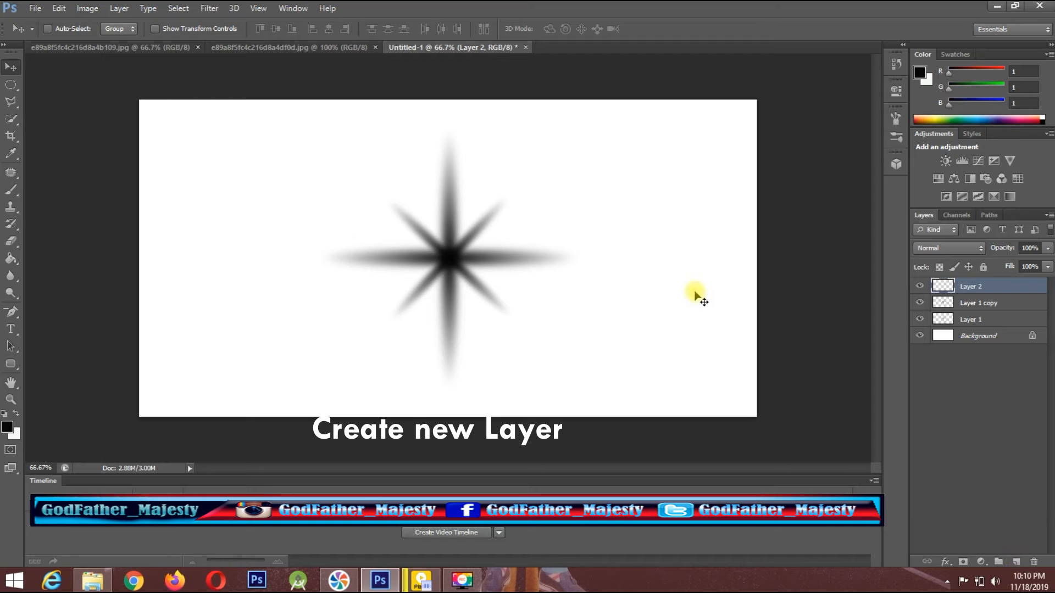
left_click(11, 192)
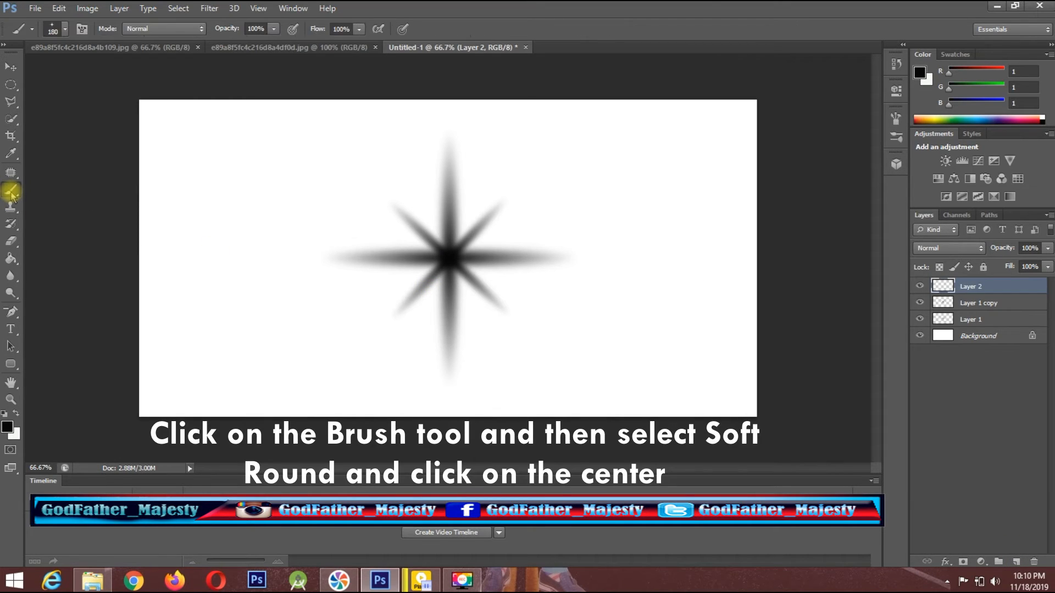
left_click(64, 29)
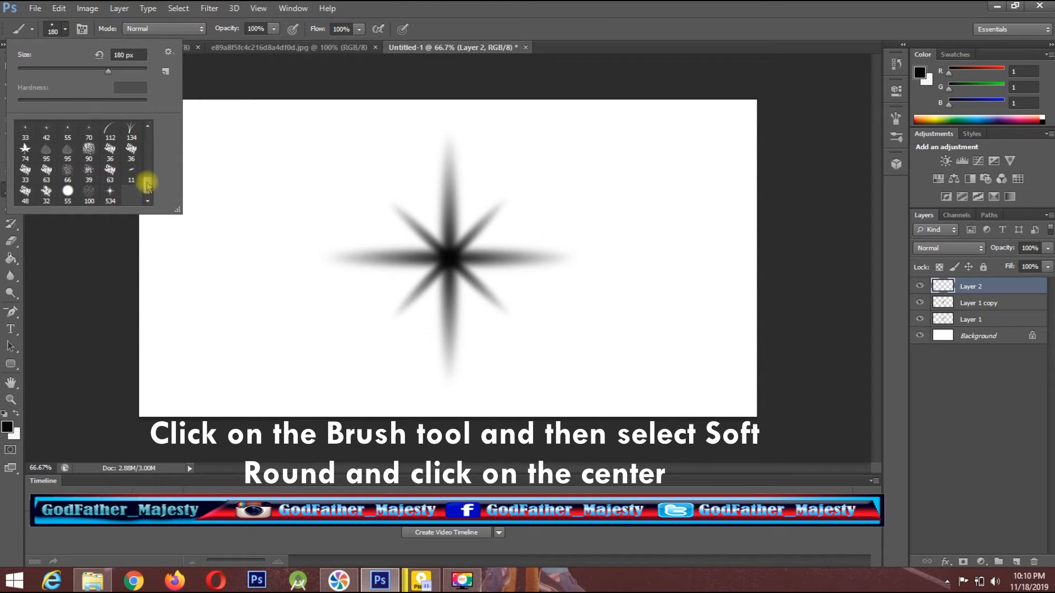
left_click_drag(147, 187, 148, 134)
left_click(24, 130)
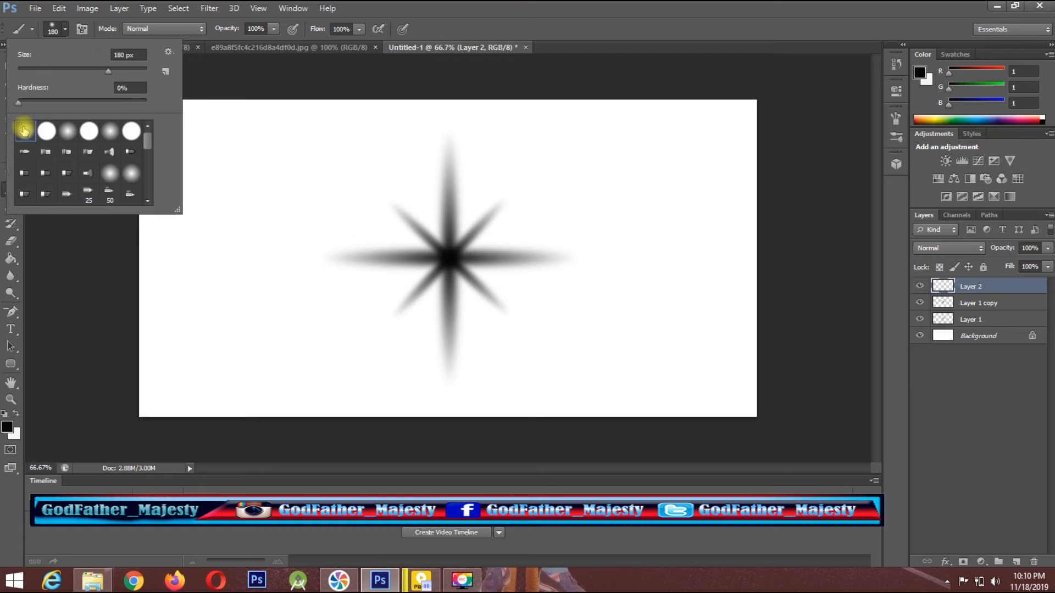
left_click(441, 11)
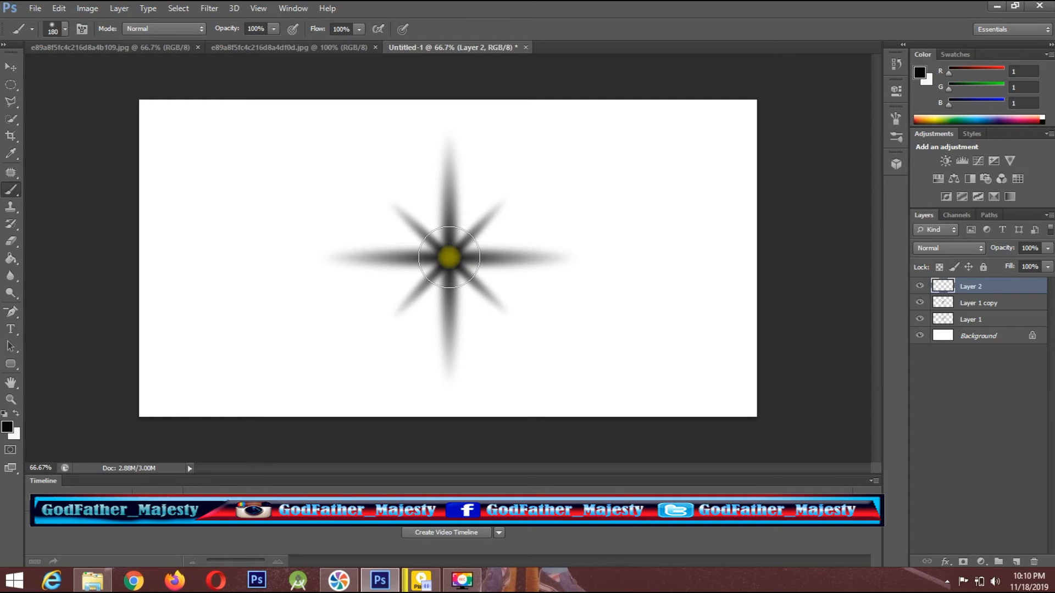
left_click(449, 257)
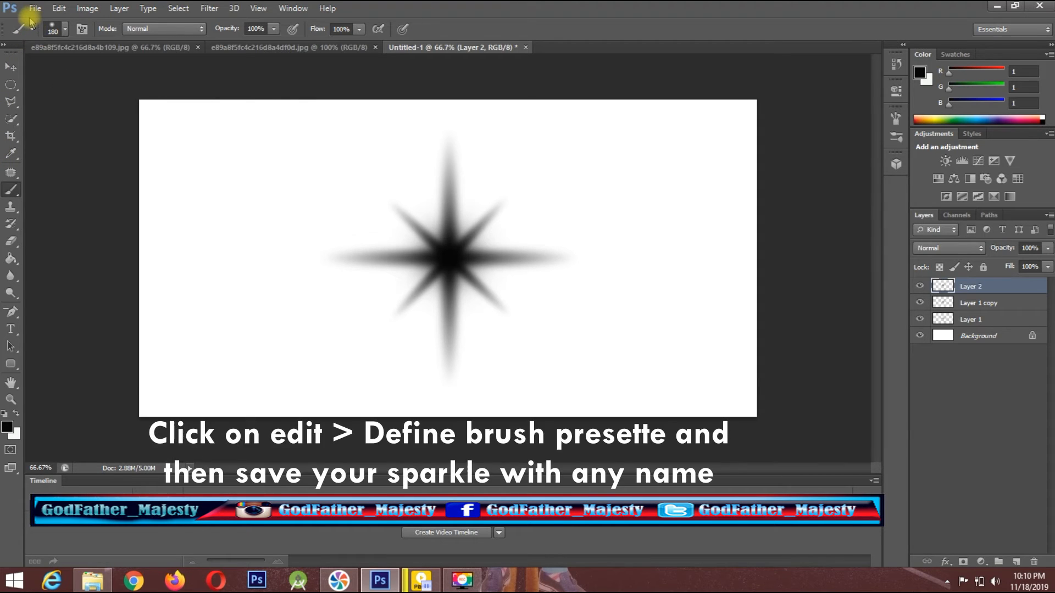
Define the star artwork as a brush preset named "Sparkle 2".
left_click(57, 9)
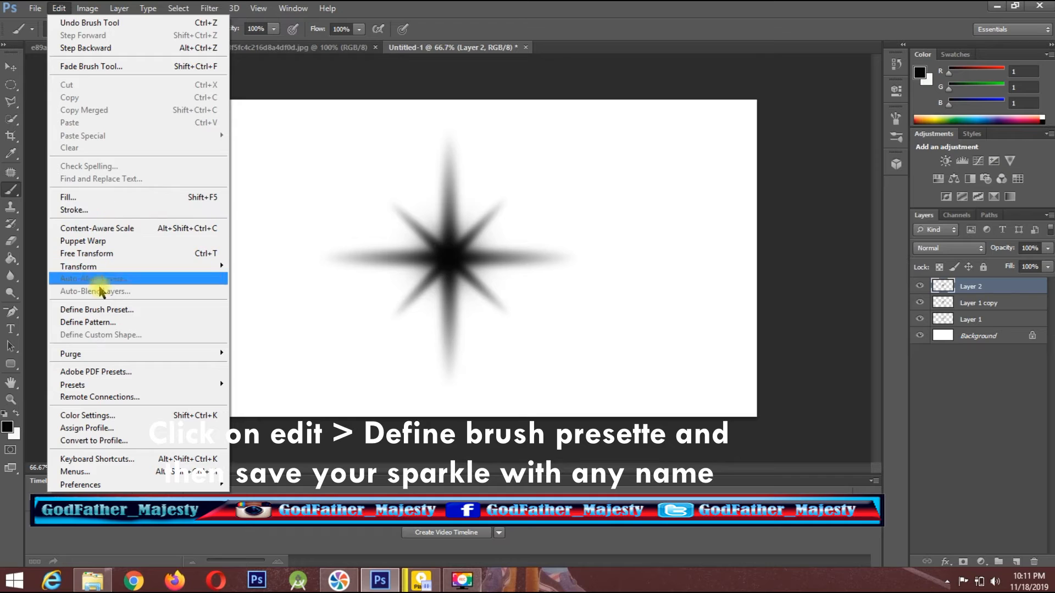
left_click(99, 310)
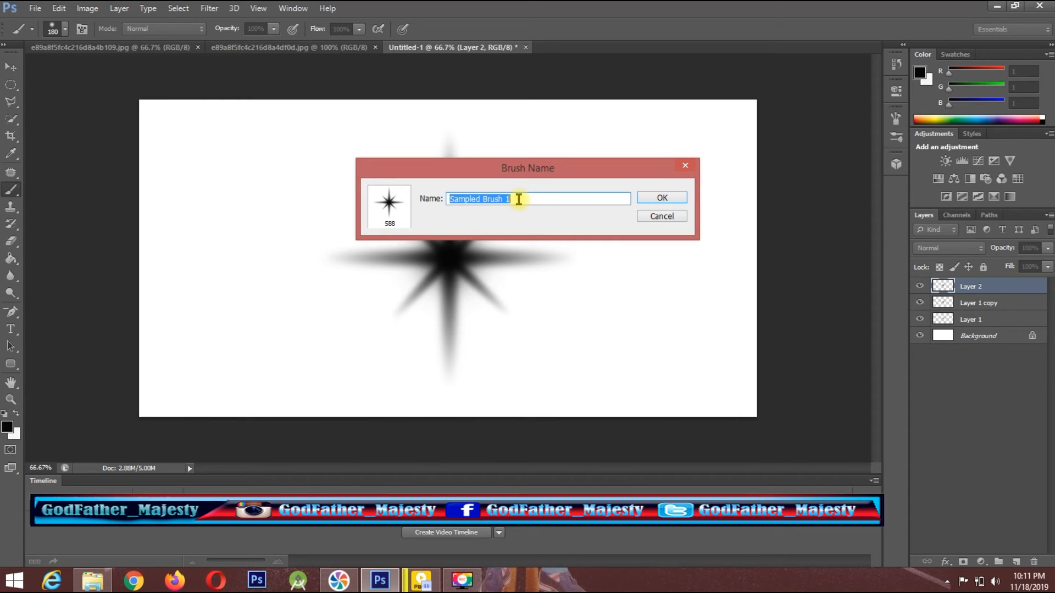
type("Sparkle 2")
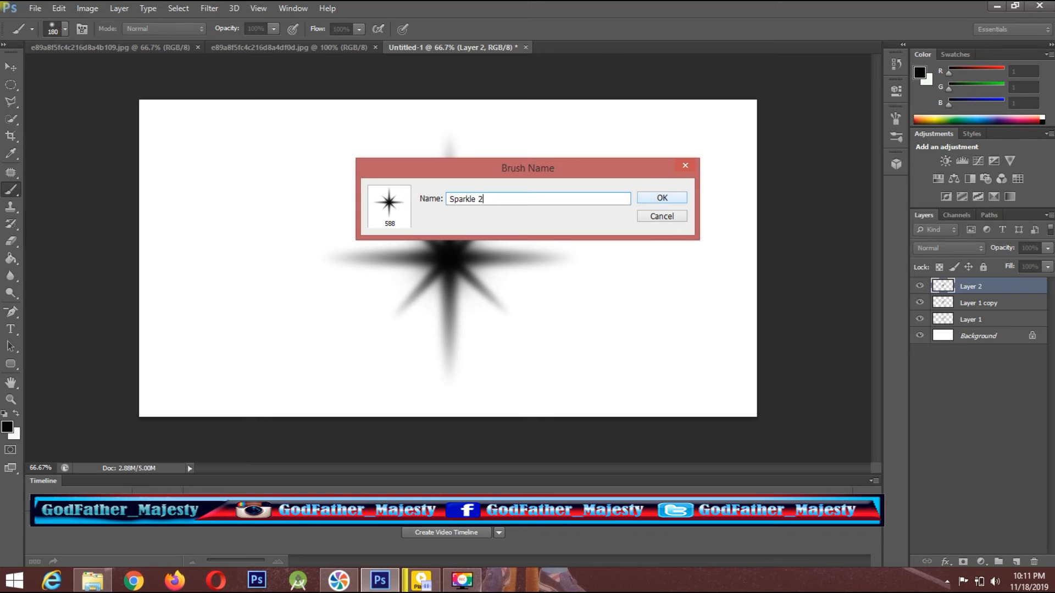
left_click(659, 198)
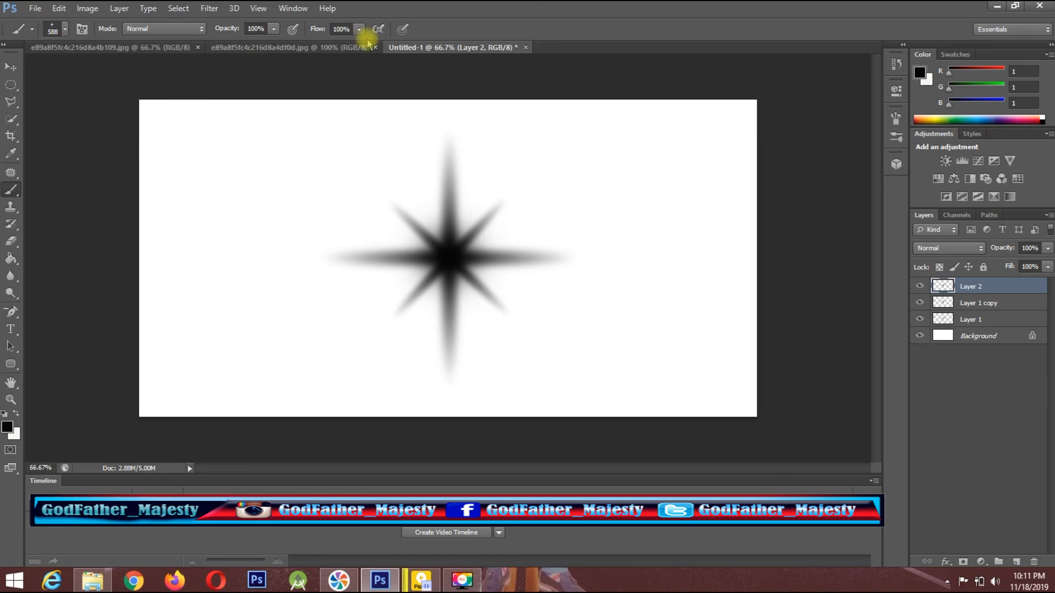
Switch to the yellow car image and set the sparkle brush size to 166 px.
left_click(161, 48)
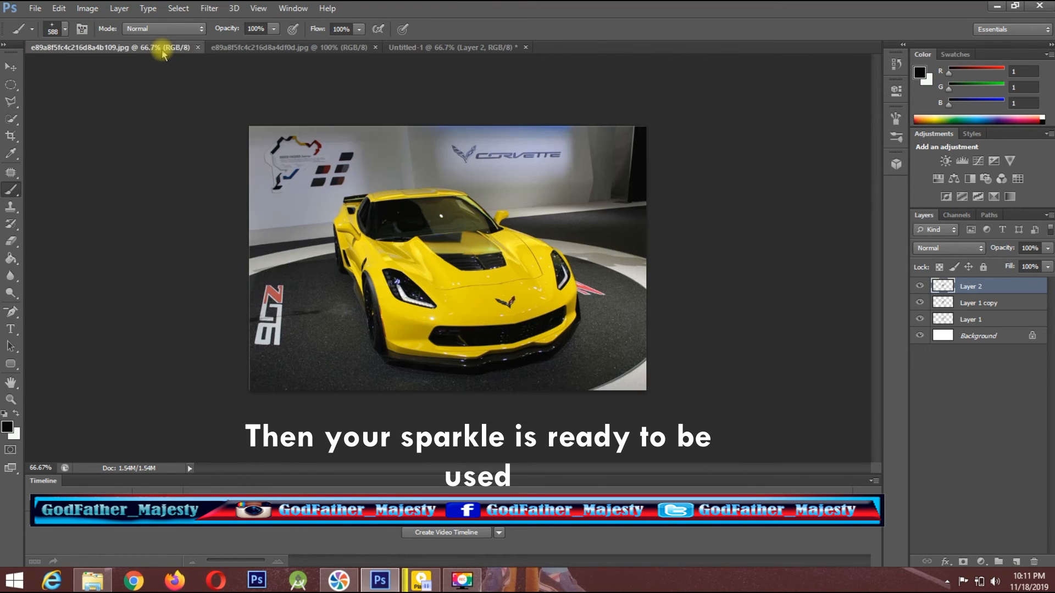
left_click(65, 29)
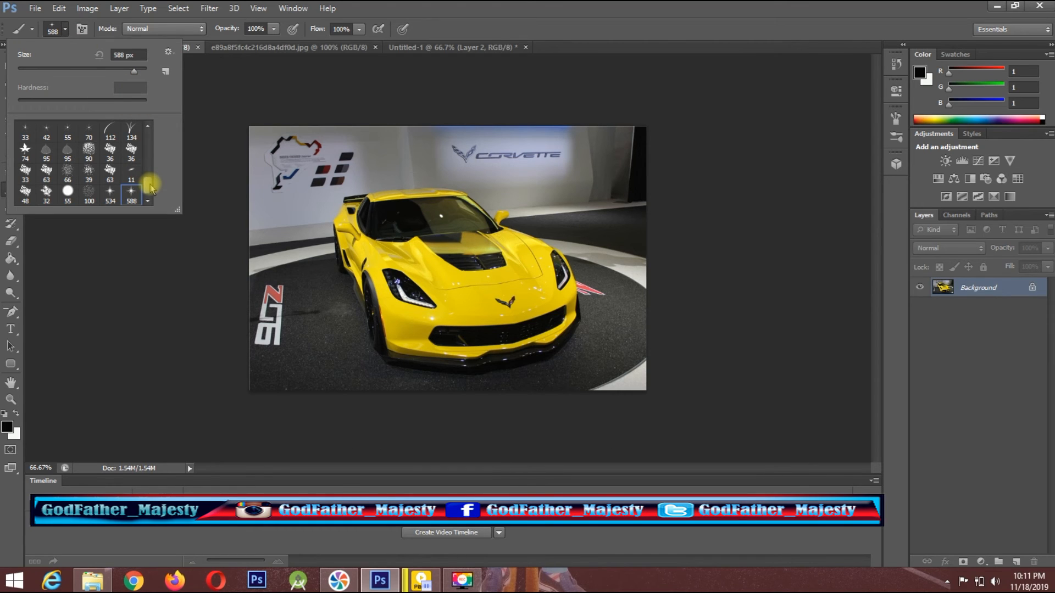
left_click(422, 20)
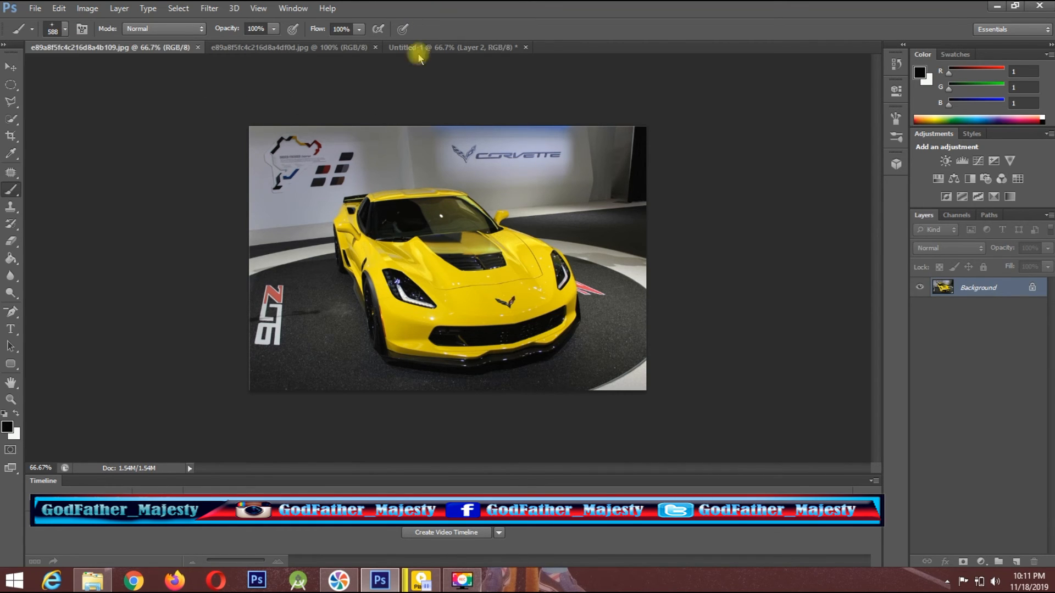
left_click(66, 29)
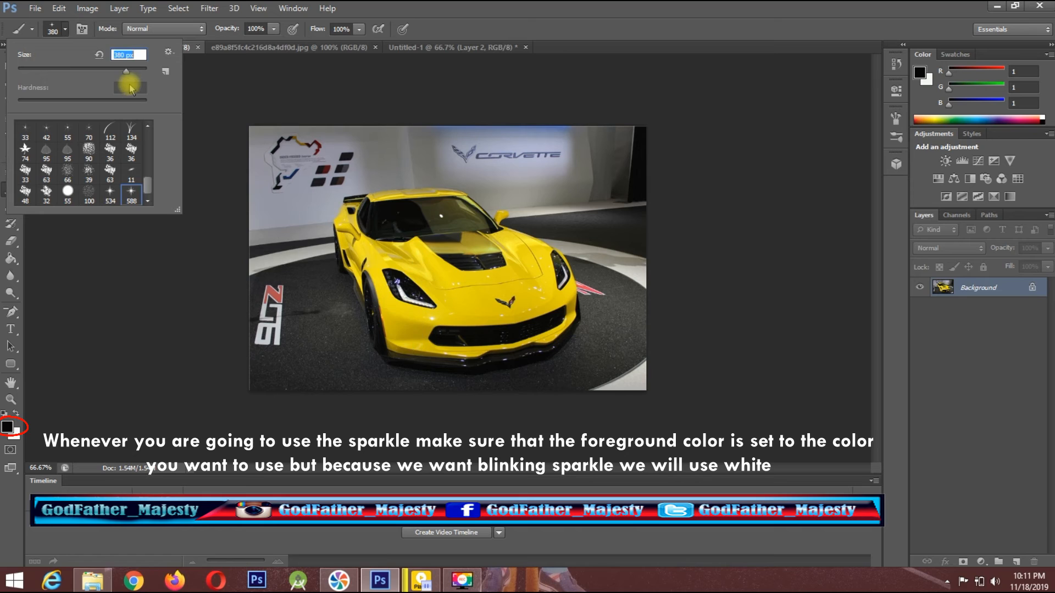
left_click(104, 71)
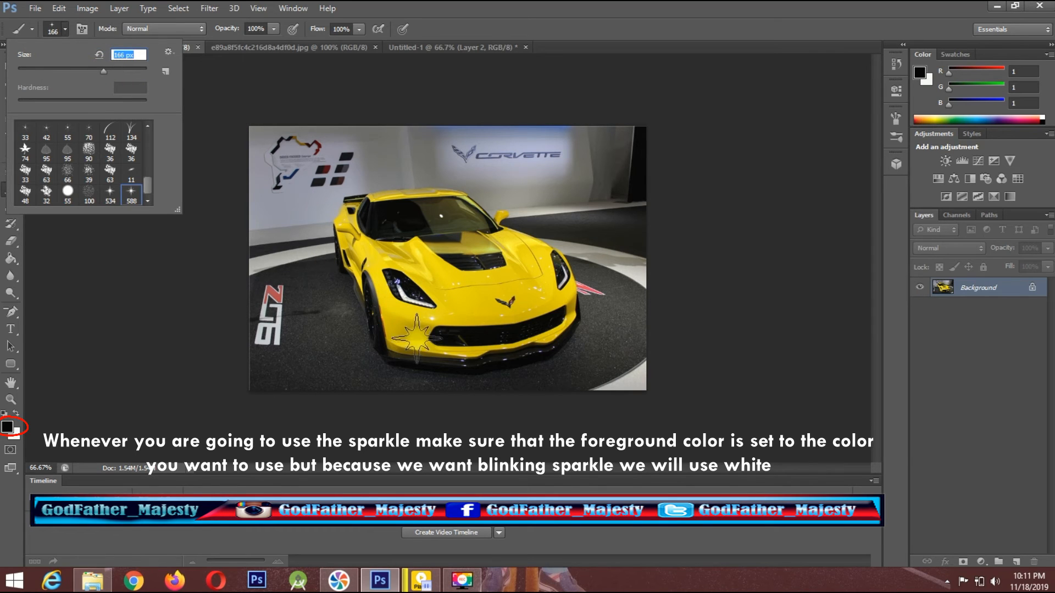
Swap the foreground and background colours so white is in front, and stamp the sparkle on both headlights of the yellow car.
left_click(411, 295)
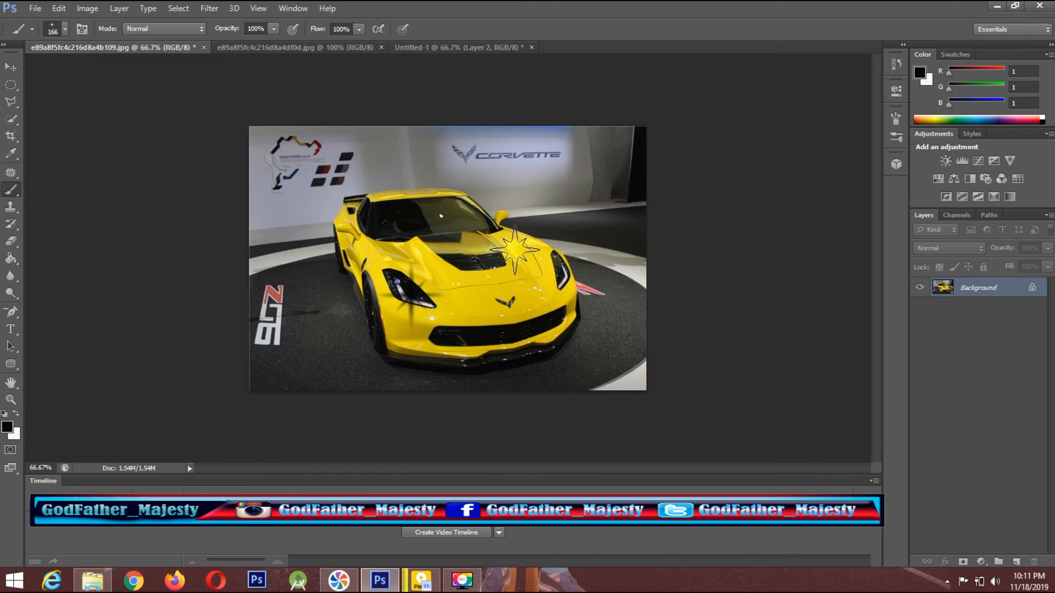
key("ctrl+z")
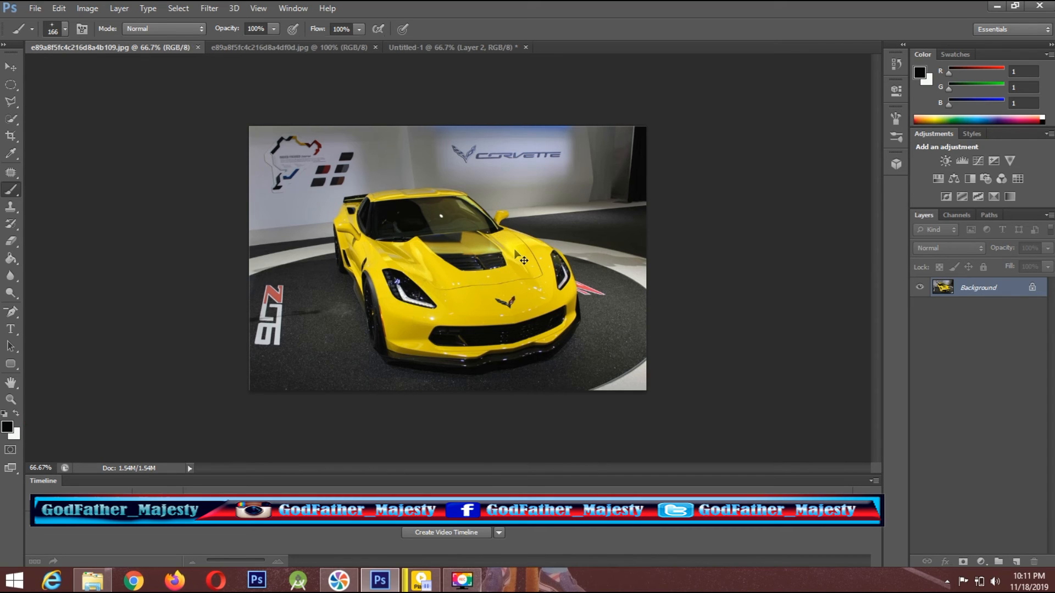
left_click(17, 412)
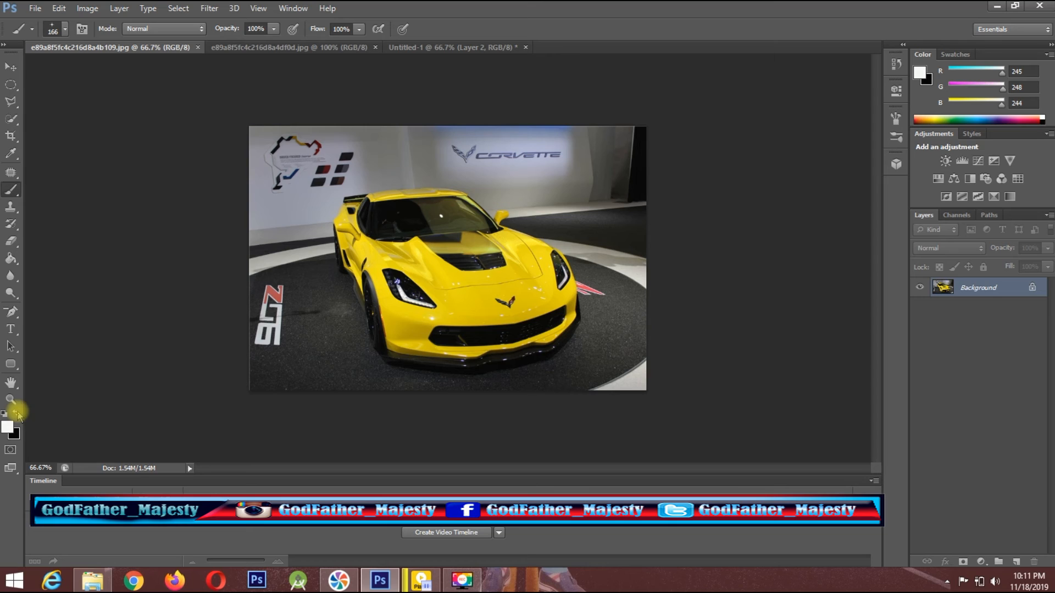
left_click(407, 290)
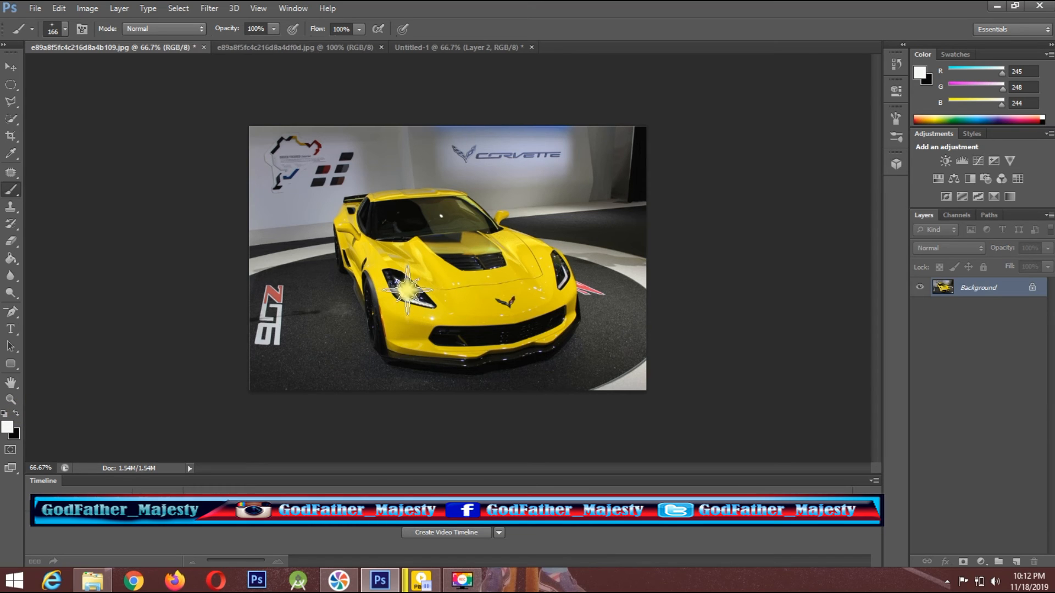
left_click(559, 268)
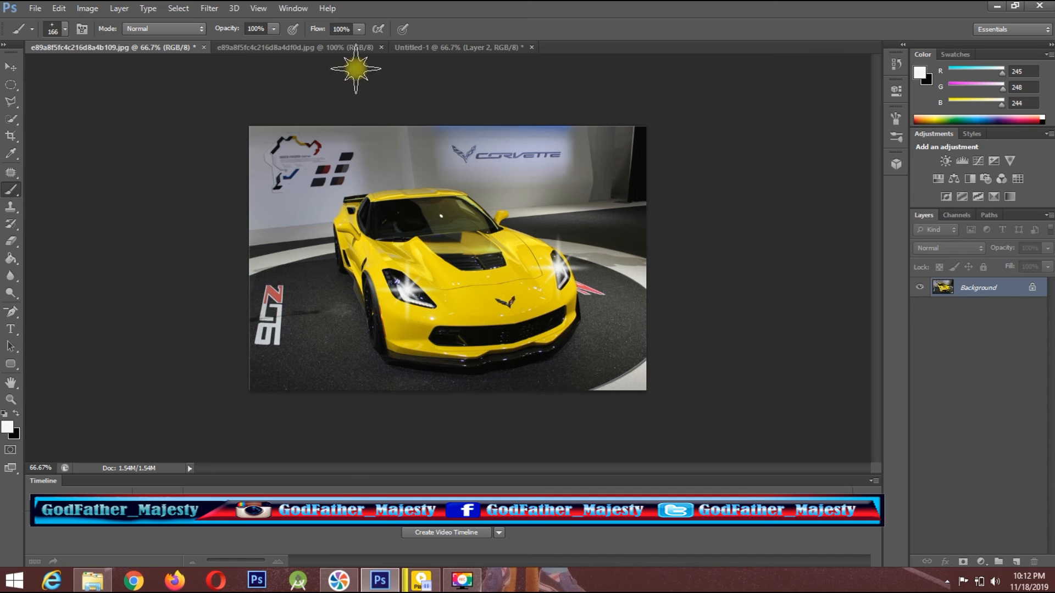
Switch to the blue car image and stamp a white sparkle on each of its headlights.
left_click(333, 48)
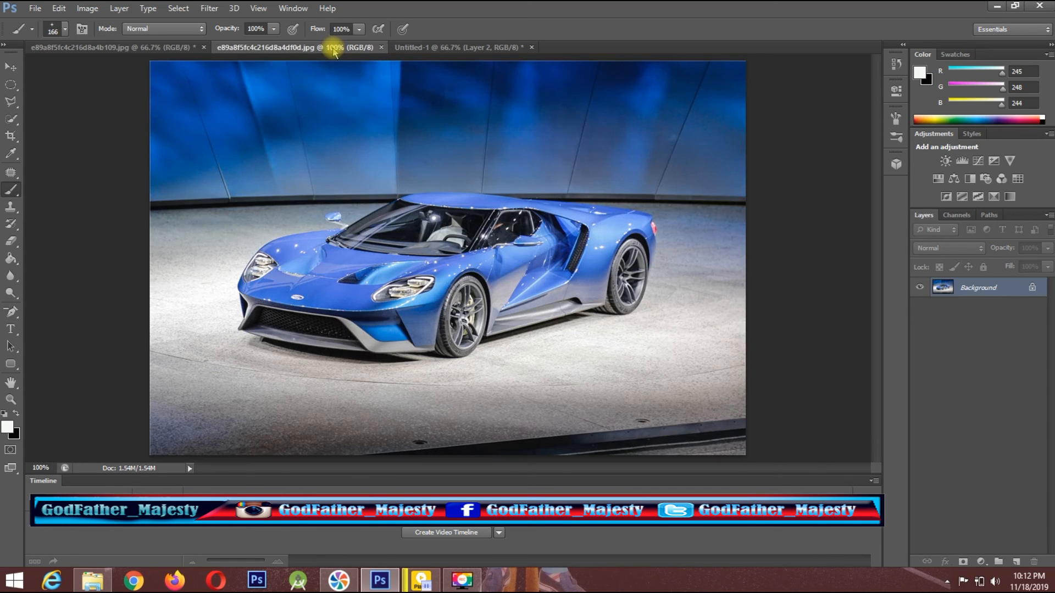
left_click(402, 291)
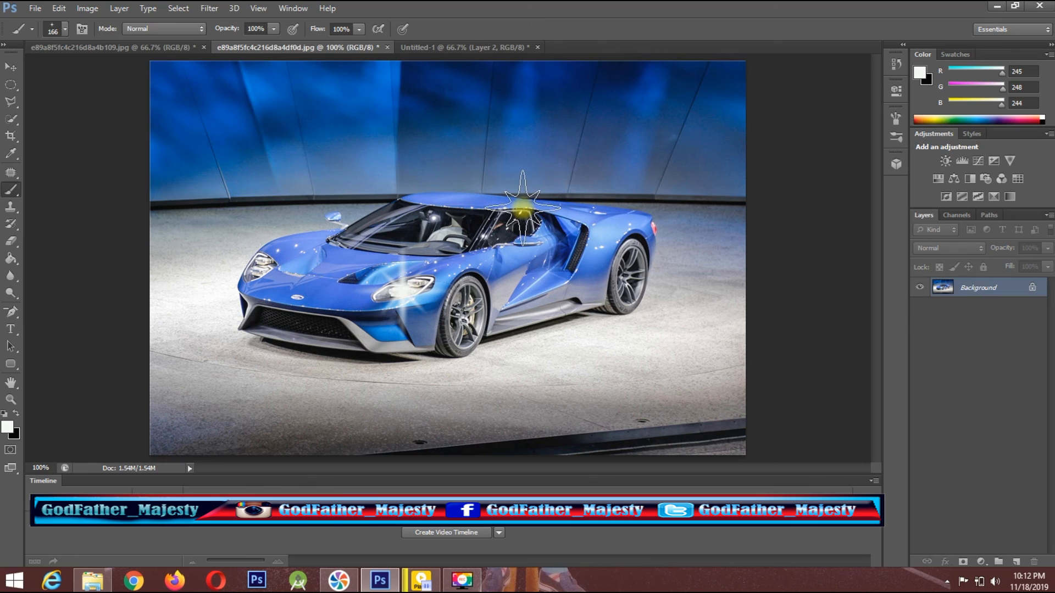
left_click(257, 272)
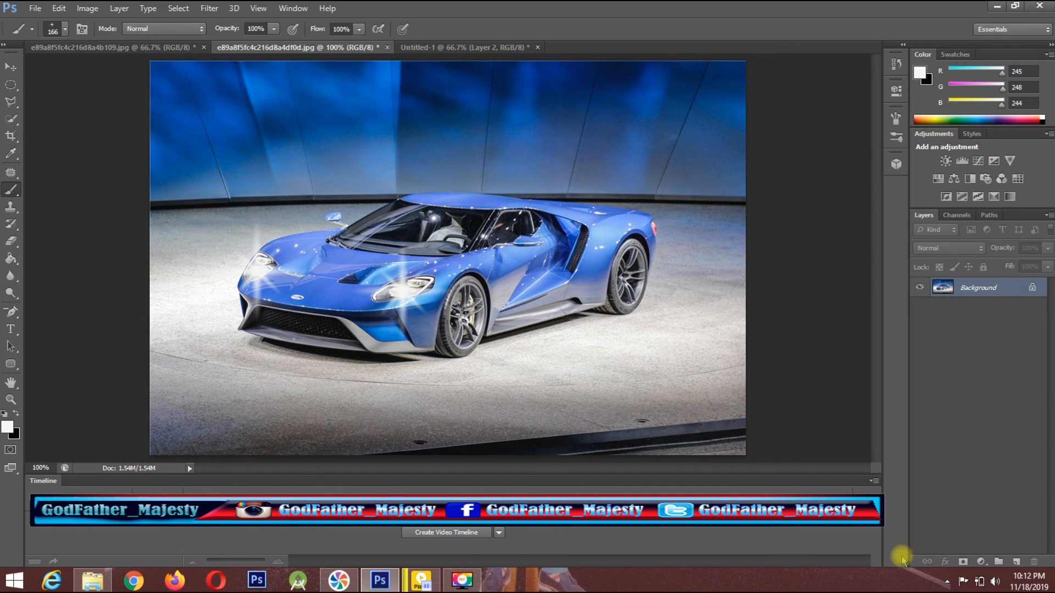
Add a new layer above the blue car photo and stamp another white sparkle over each headlight.
left_click(1015, 561)
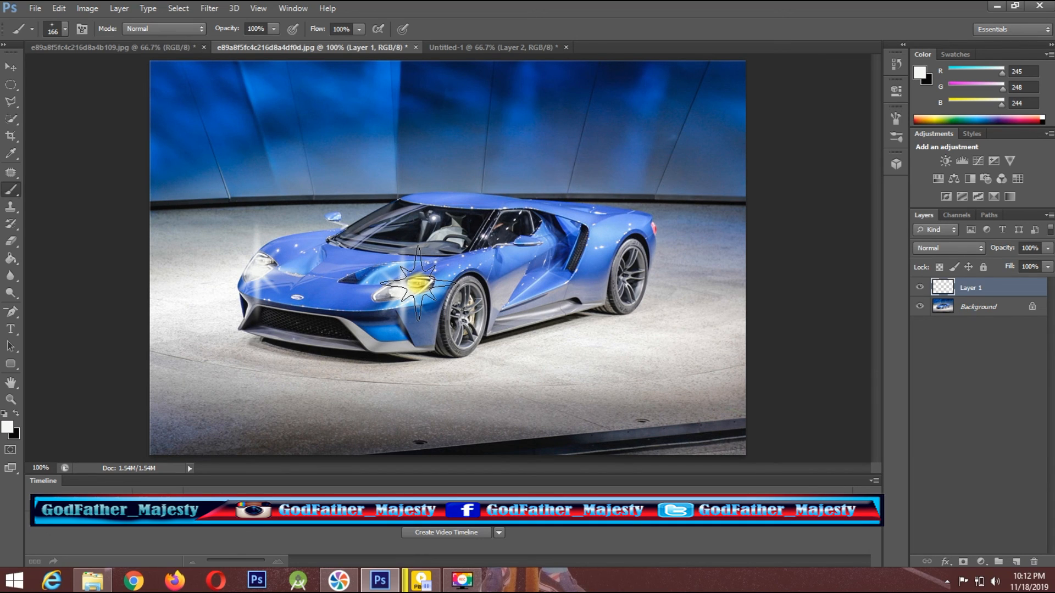
left_click(406, 285)
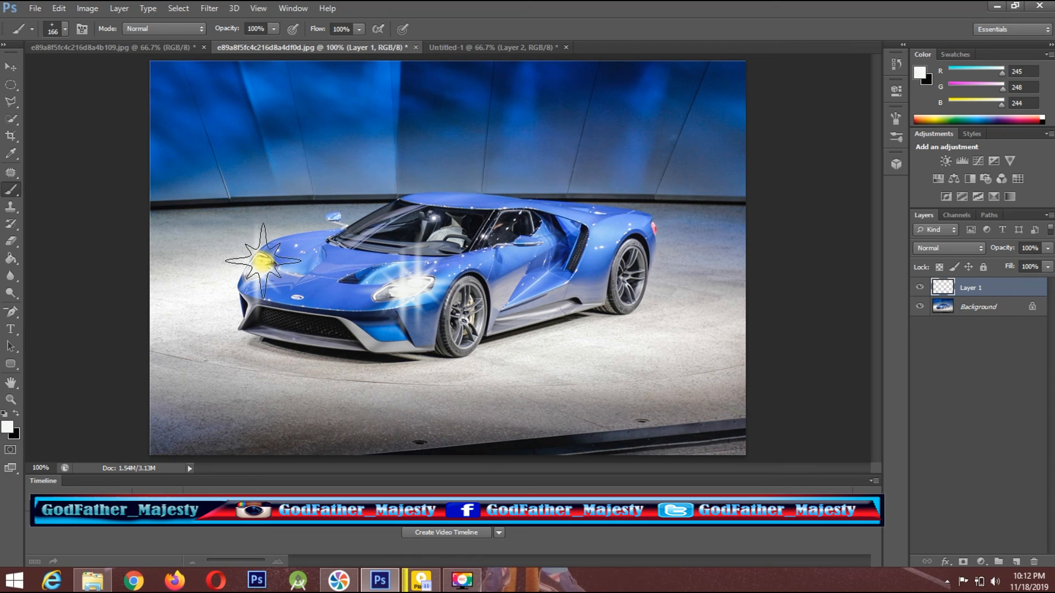
left_click(263, 261)
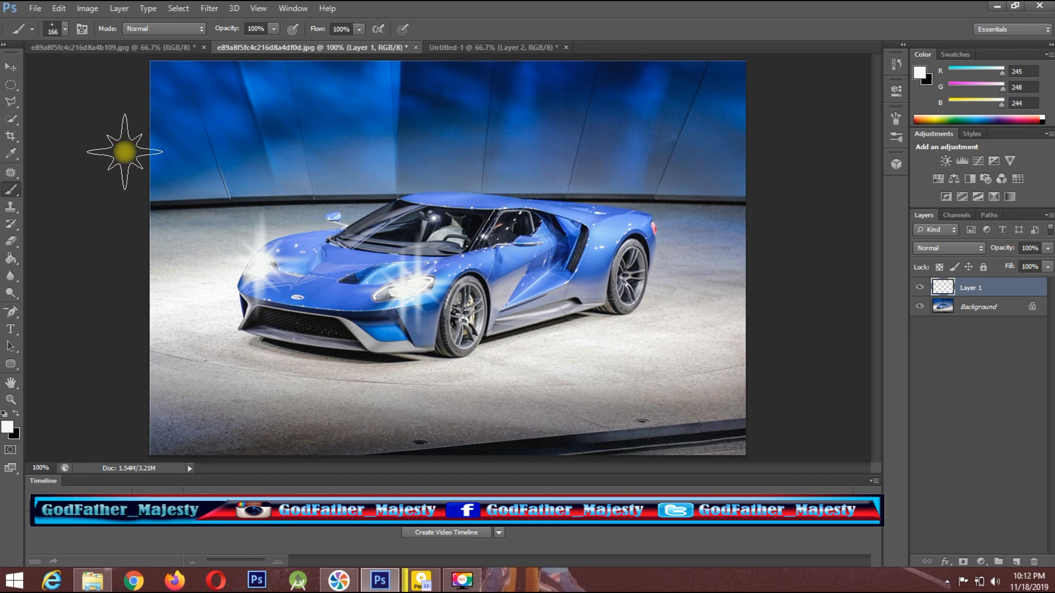
left_click(157, 48)
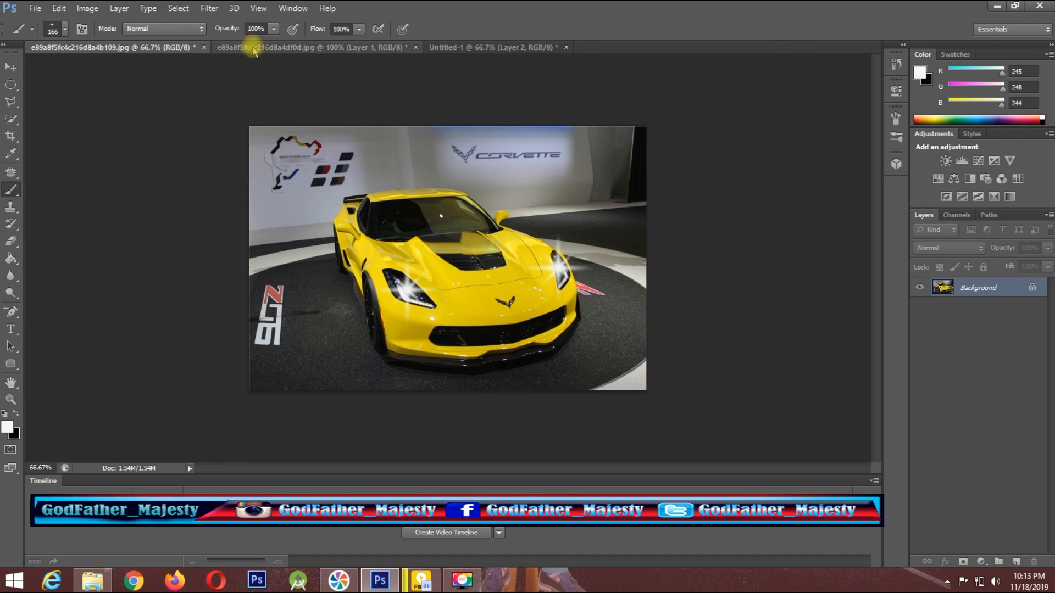
left_click(455, 50)
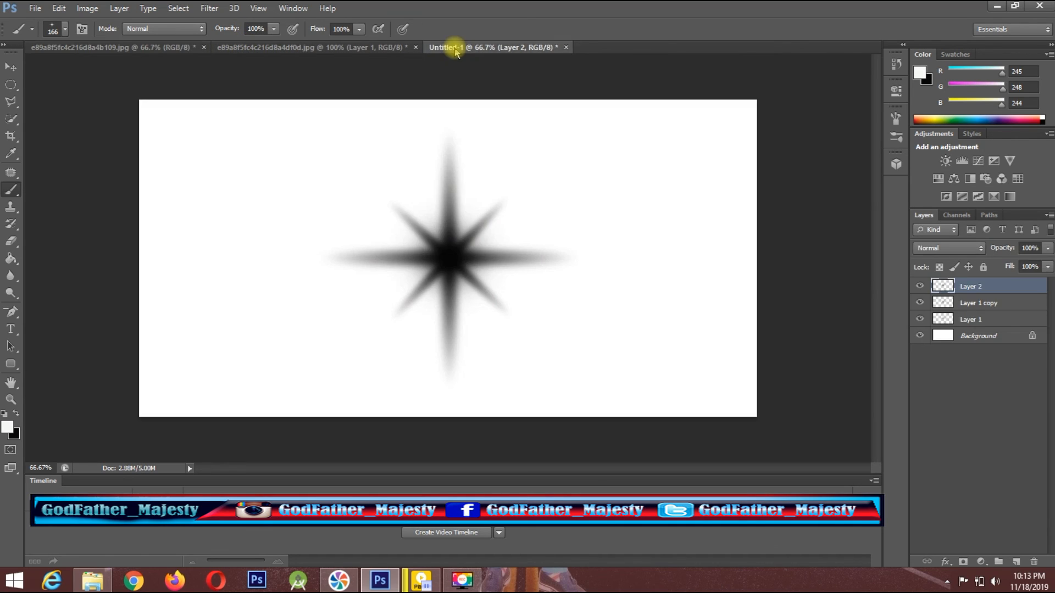
left_click(365, 48)
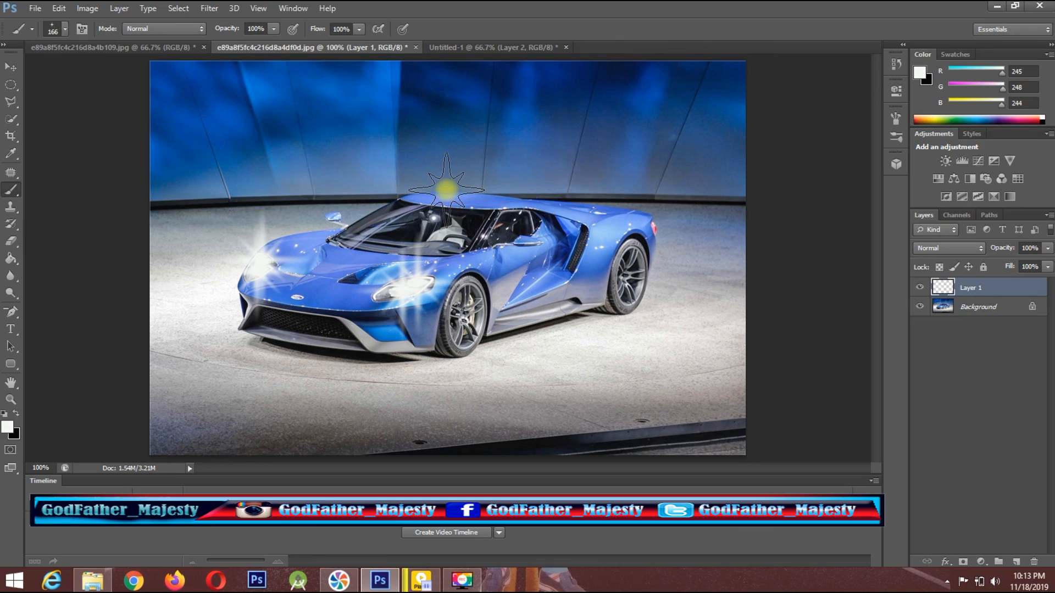